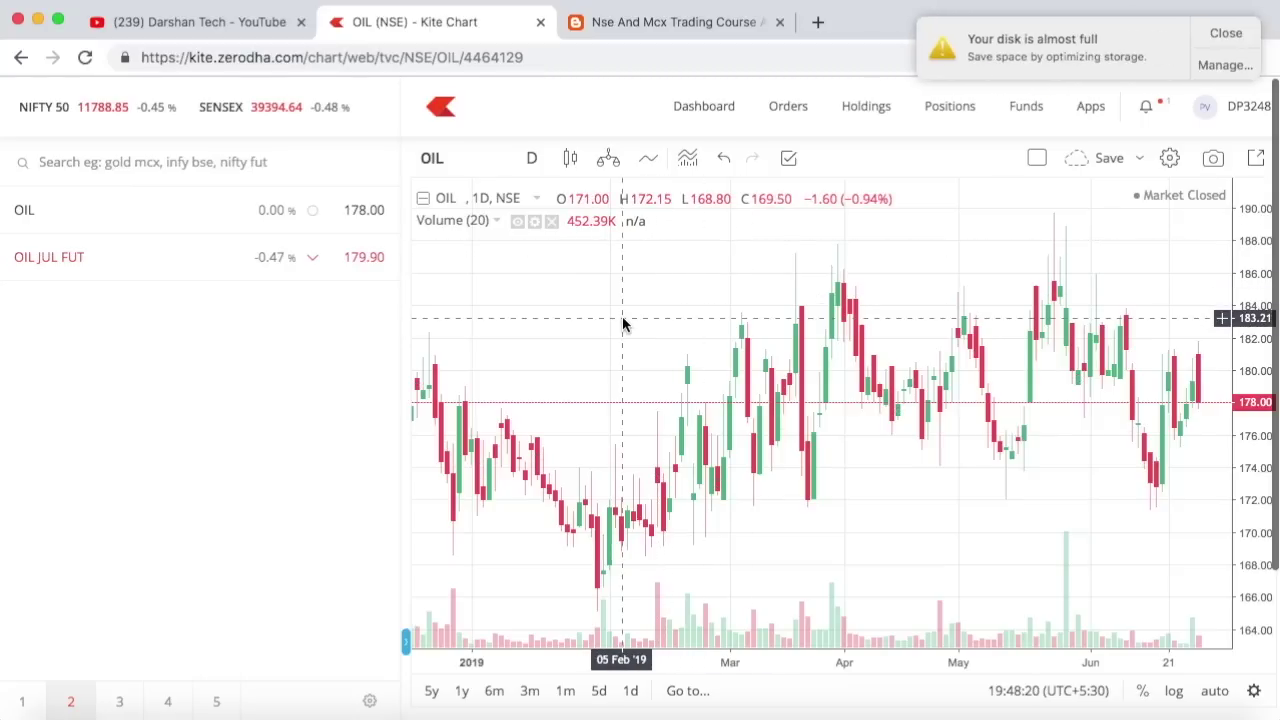
Dismiss the low-disk warning, compress the OIL price scale to 160–195, and pan between December and August.
click(1229, 33)
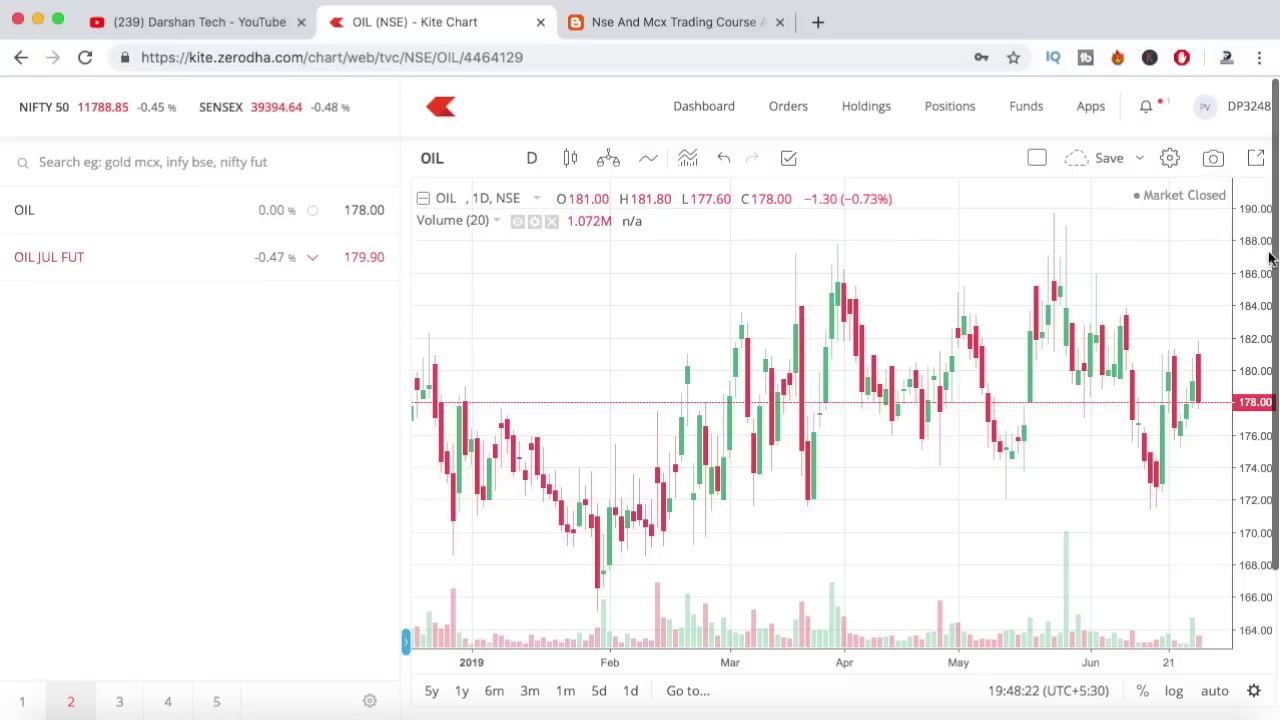
drag(1260, 243, 1262, 360)
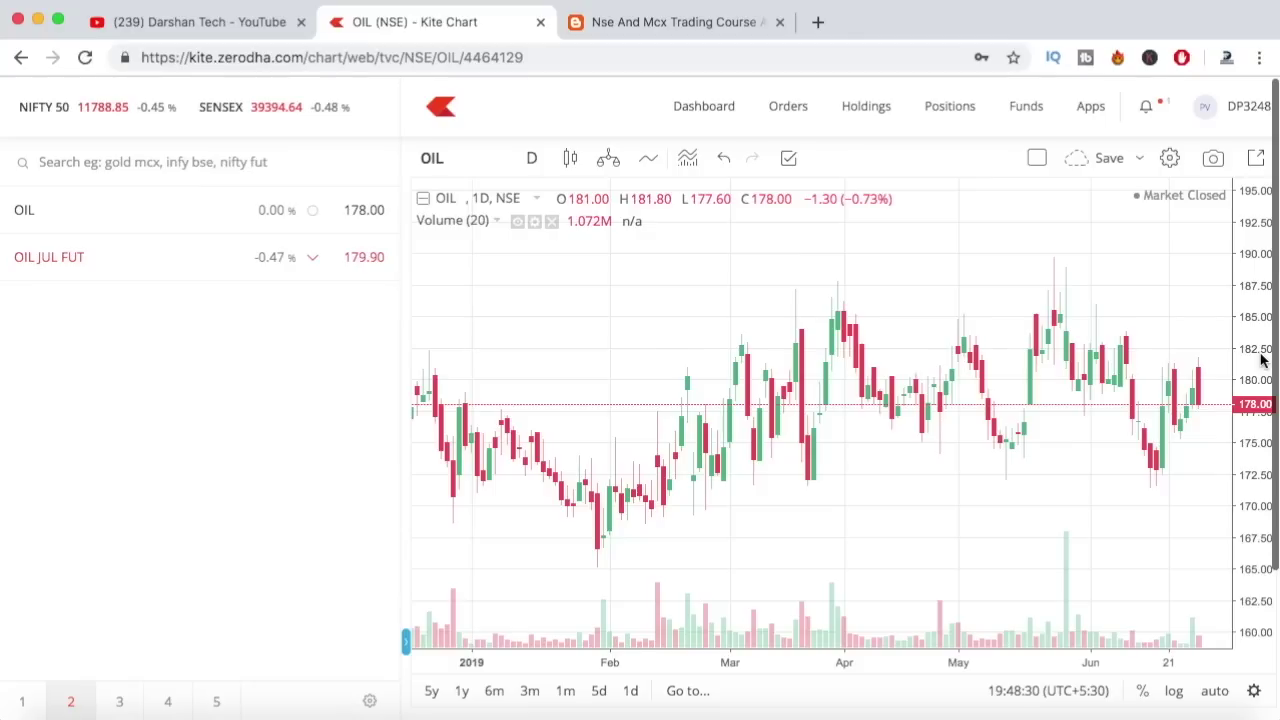
drag(1020, 515, 787, 530)
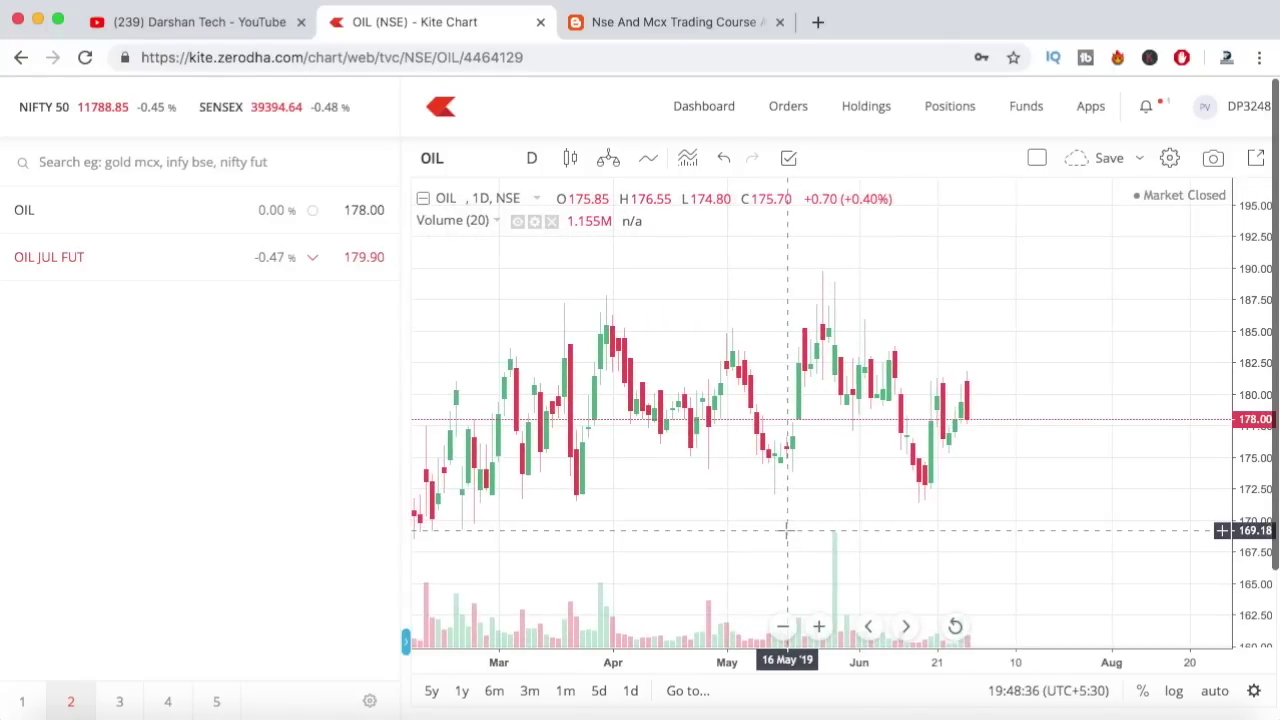
drag(582, 540, 979, 510)
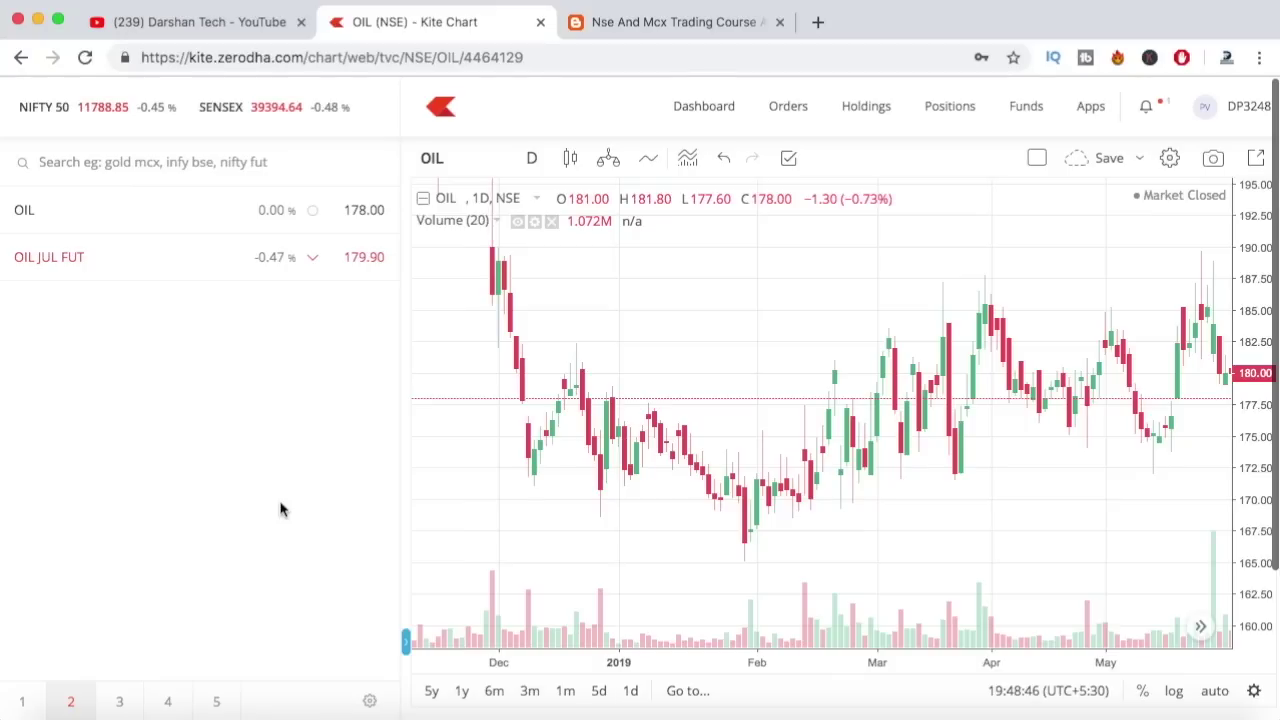
drag(1020, 434, 711, 459)
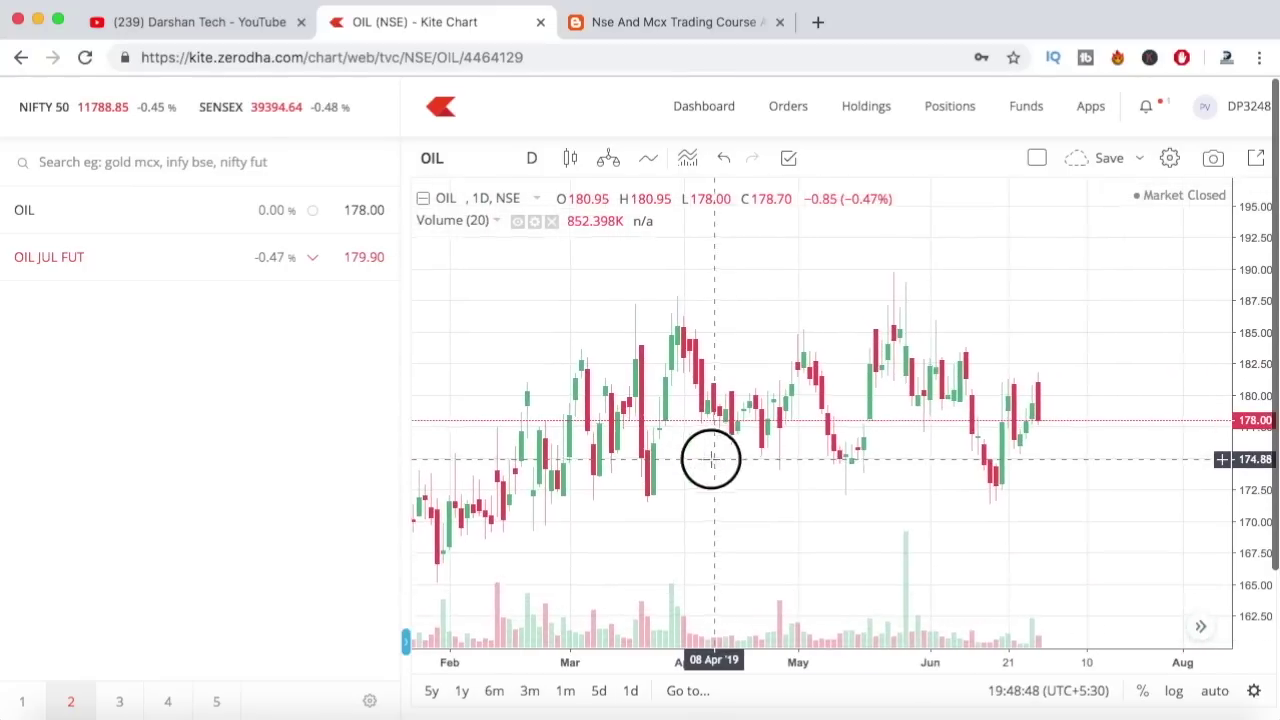
Scroll the trading channel's YouTube Videos grid back to the late-May uploads, then switch to the blog.
click(155, 24)
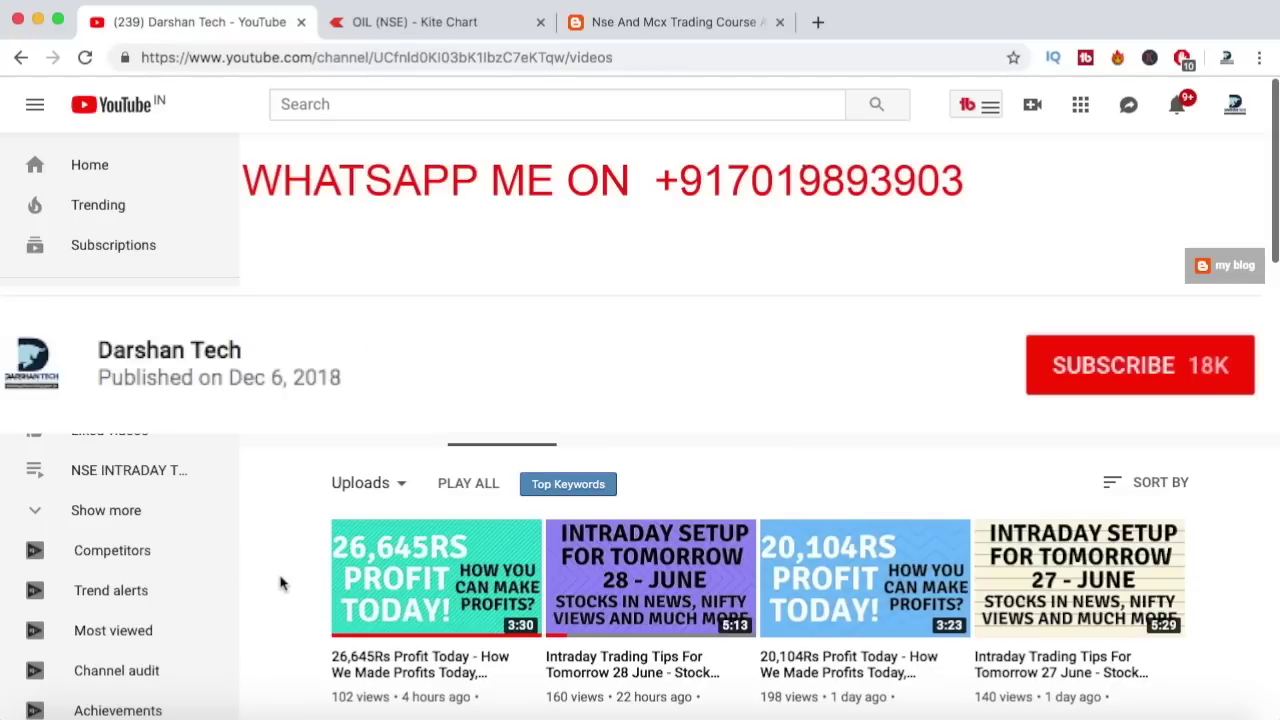
scroll(281, 584, down, 2)
scroll(281, 584, down, 5)
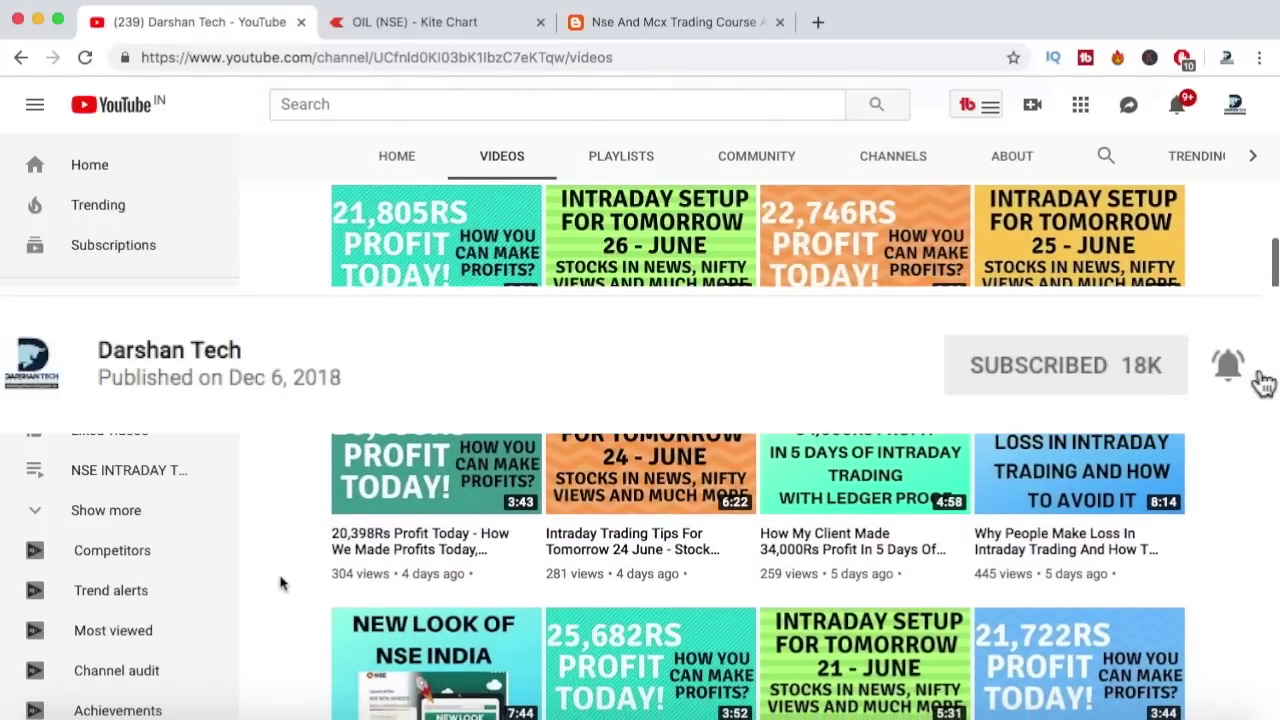
scroll(281, 584, down, 3)
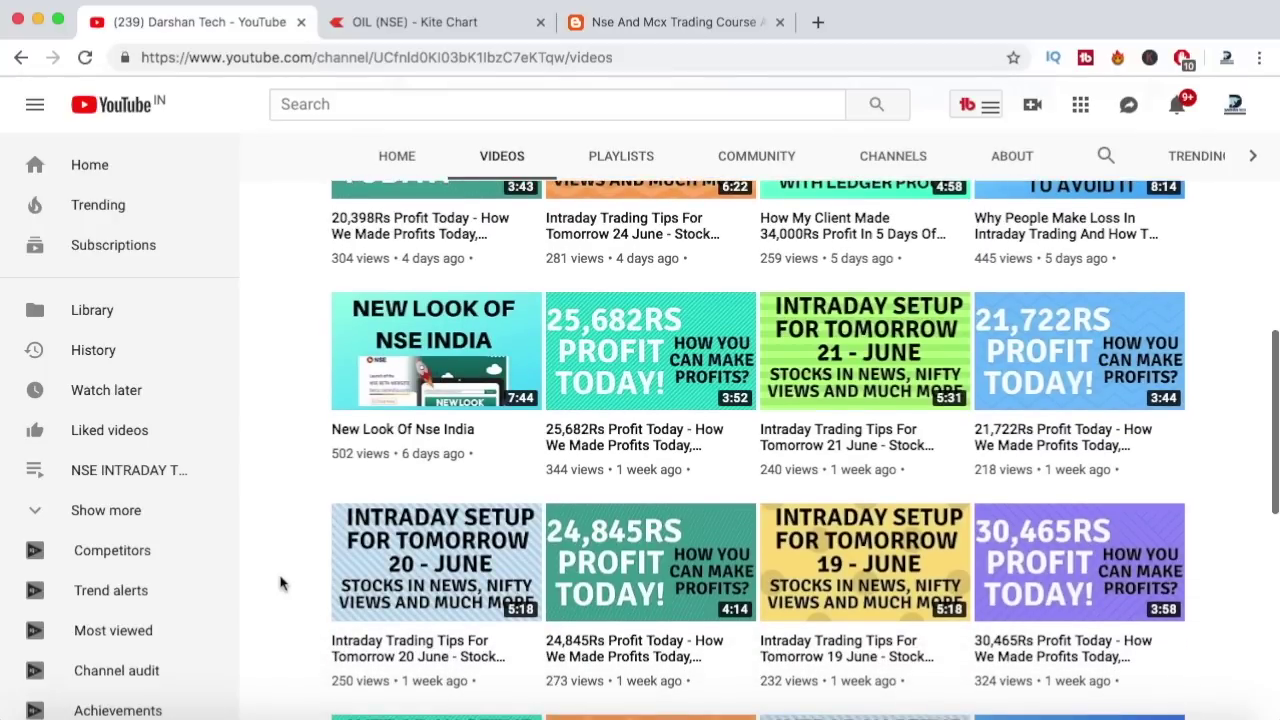
scroll(281, 584, down, 6)
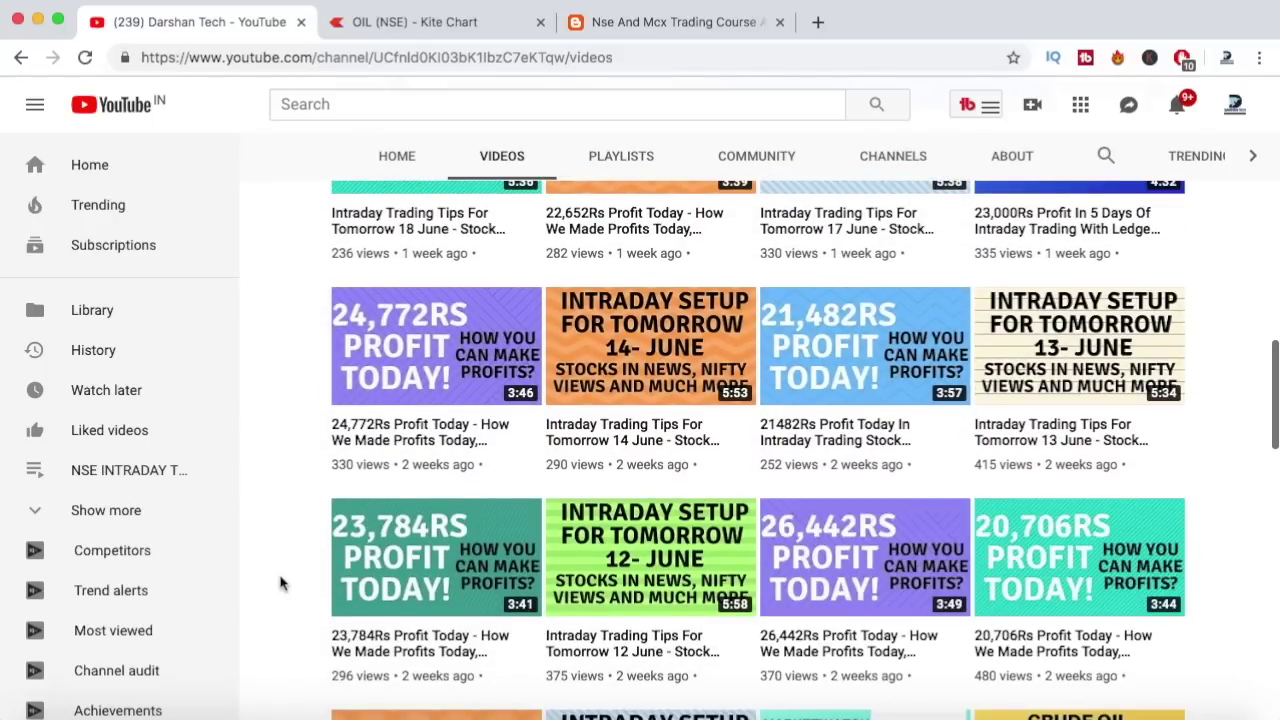
scroll(281, 584, down, 3)
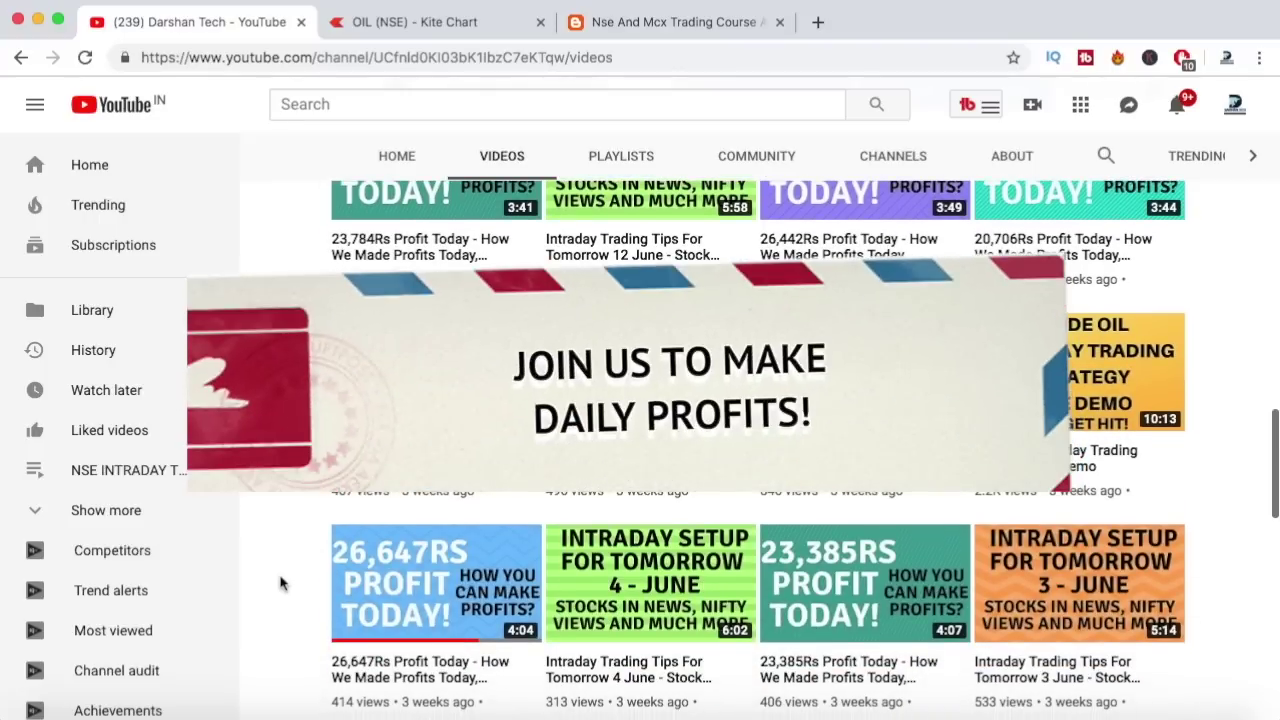
scroll(281, 584, down, 4)
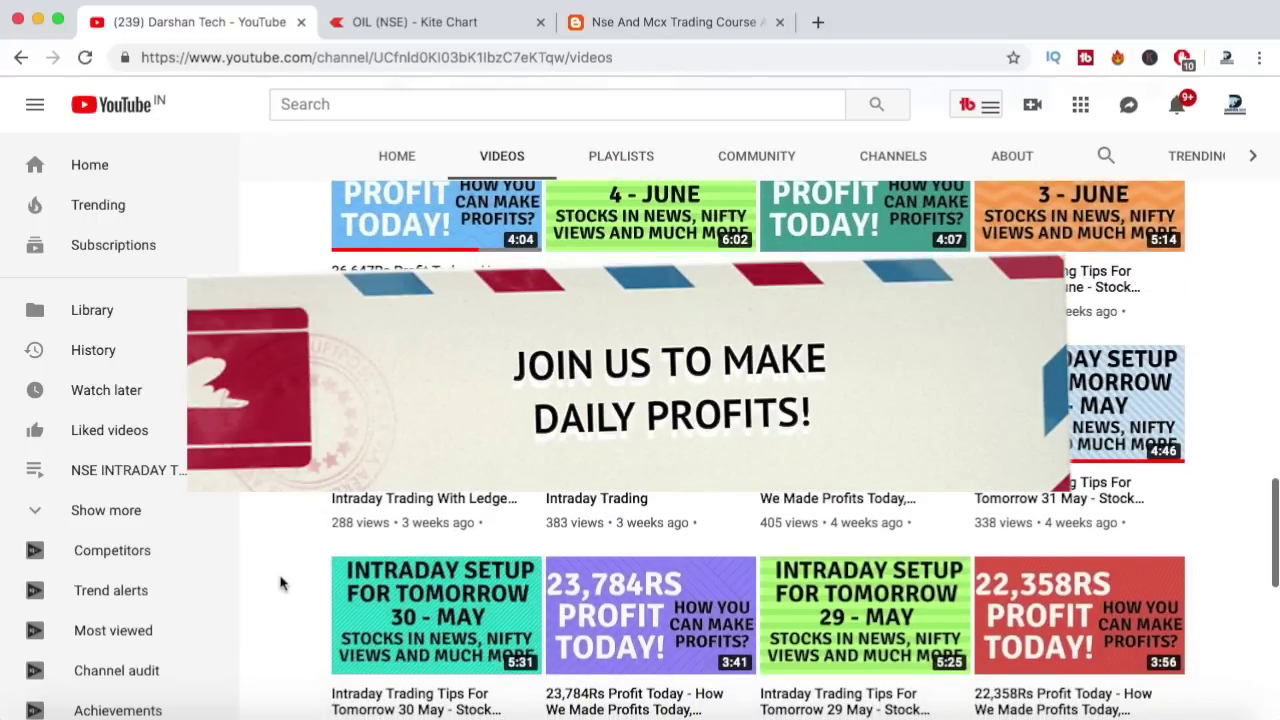
scroll(281, 584, down, 5)
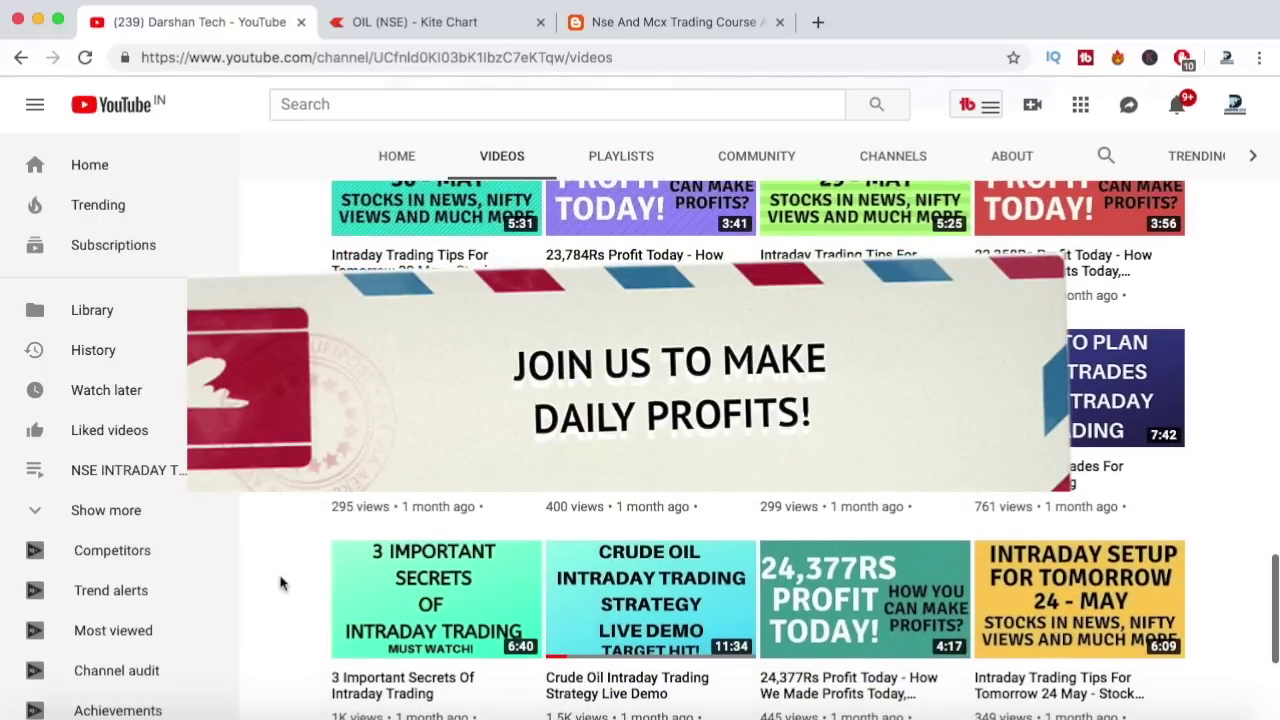
scroll(281, 584, down, 5)
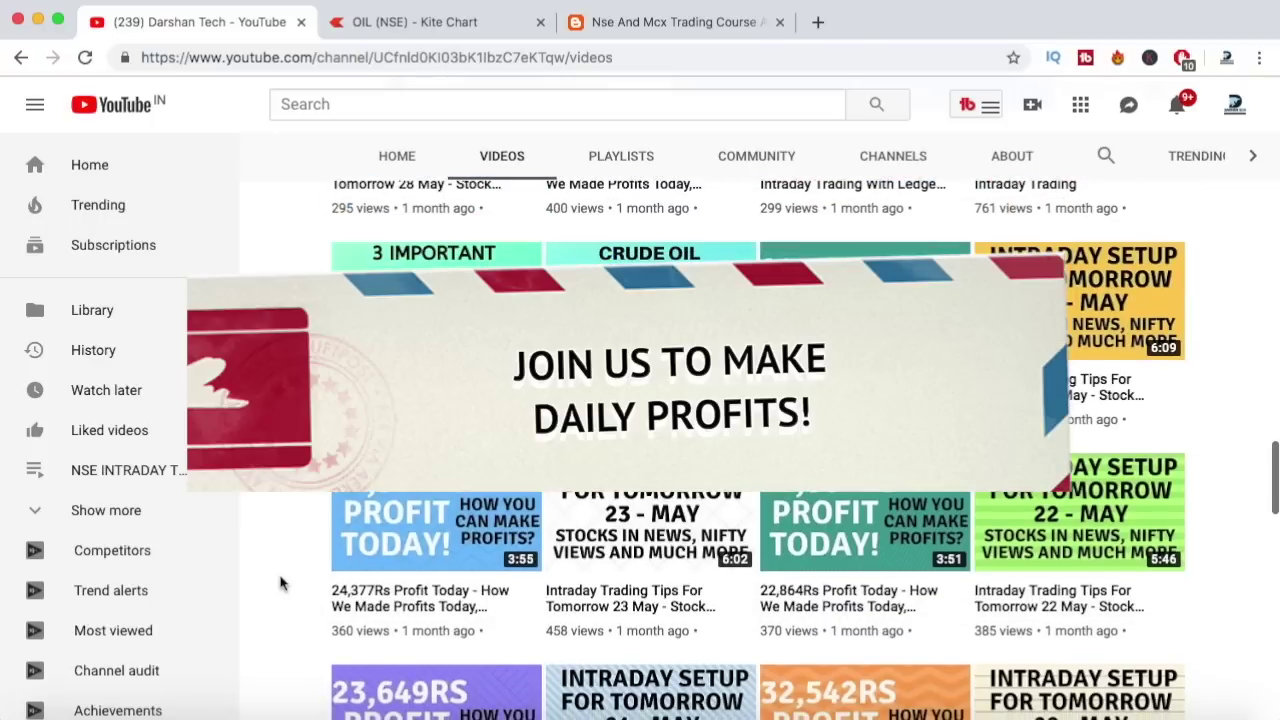
click(748, 23)
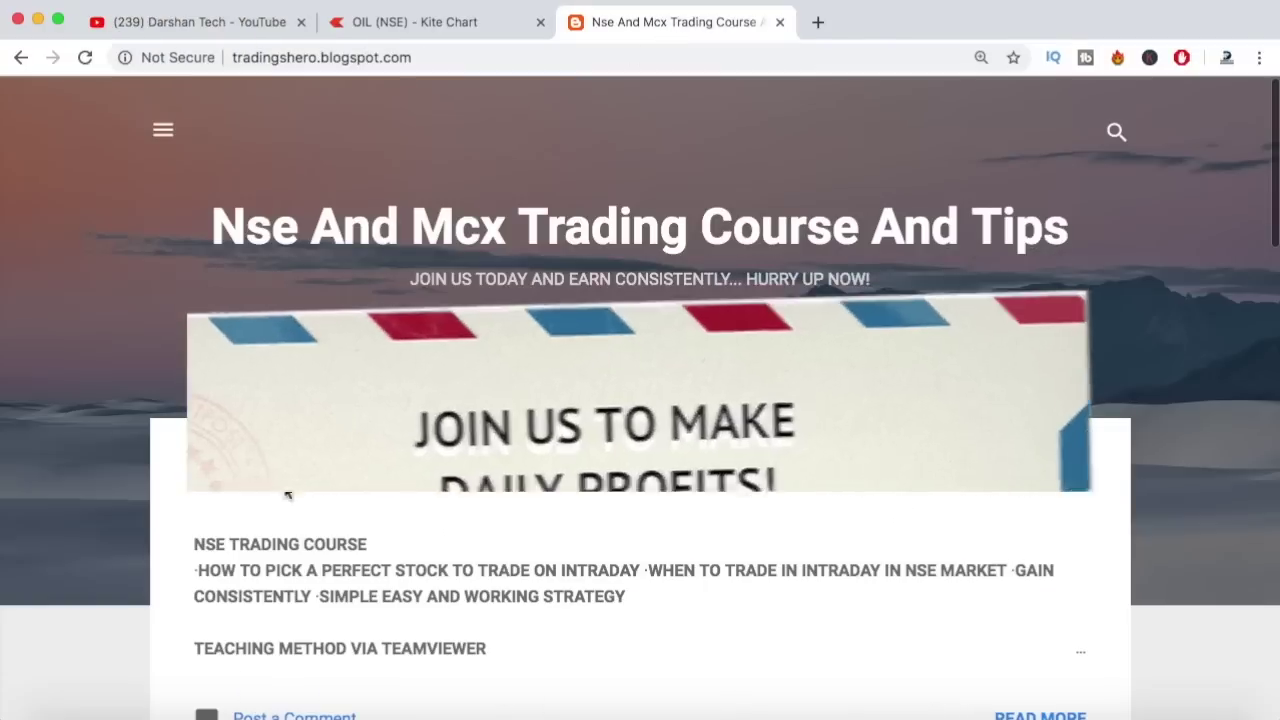
Find and open the 'Earning Proof' post on the trading course blog.
scroll(123, 537, down, 3)
scroll(124, 541, down, 10)
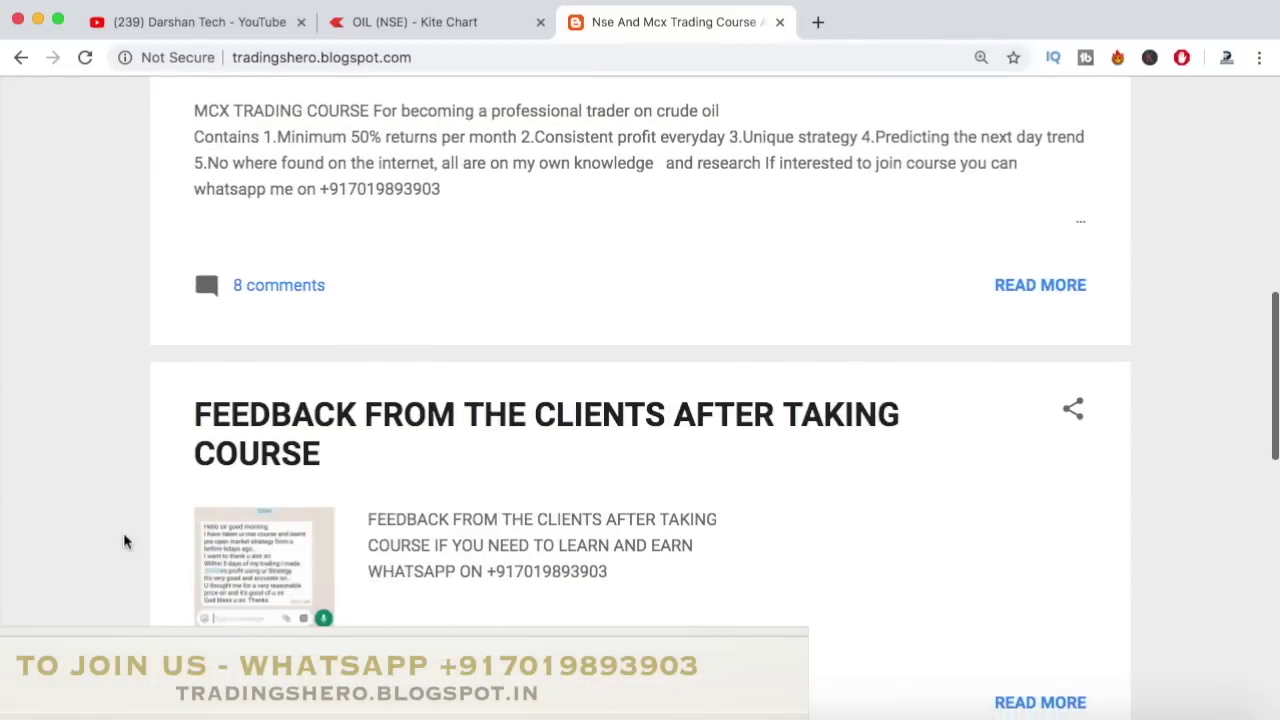
scroll(123, 540, down, 5)
scroll(123, 545, up, 5)
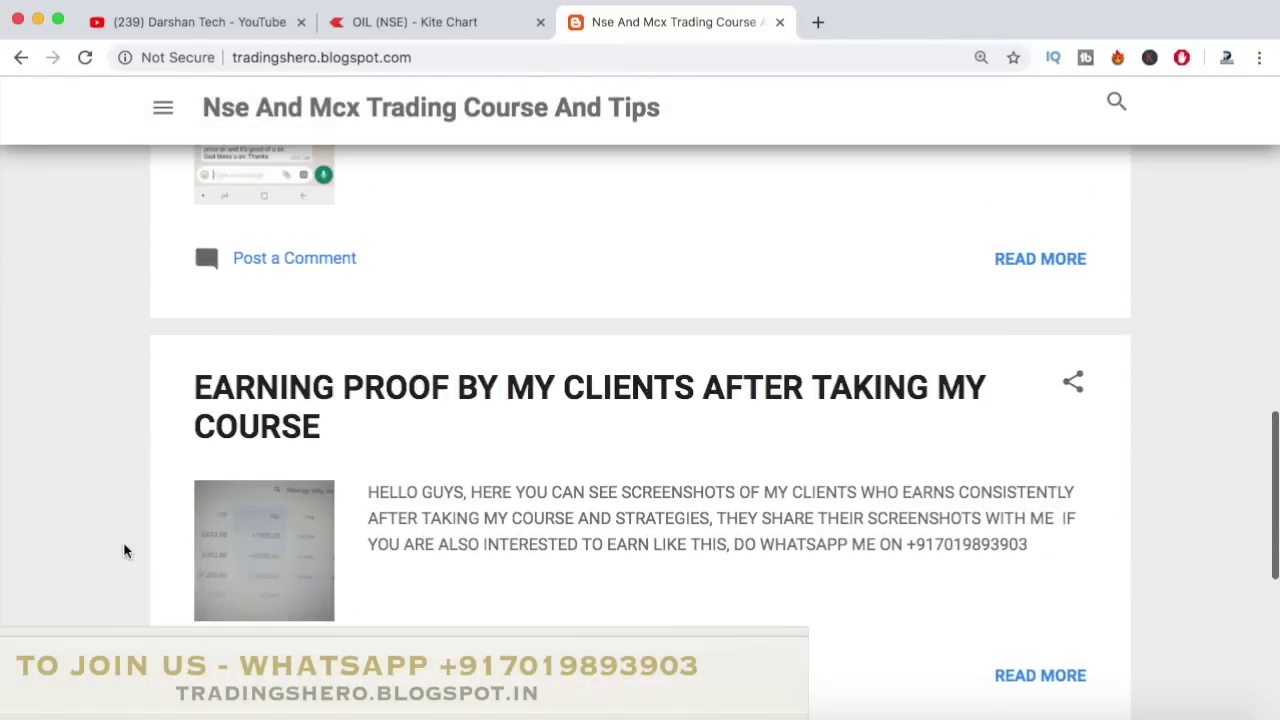
click(290, 395)
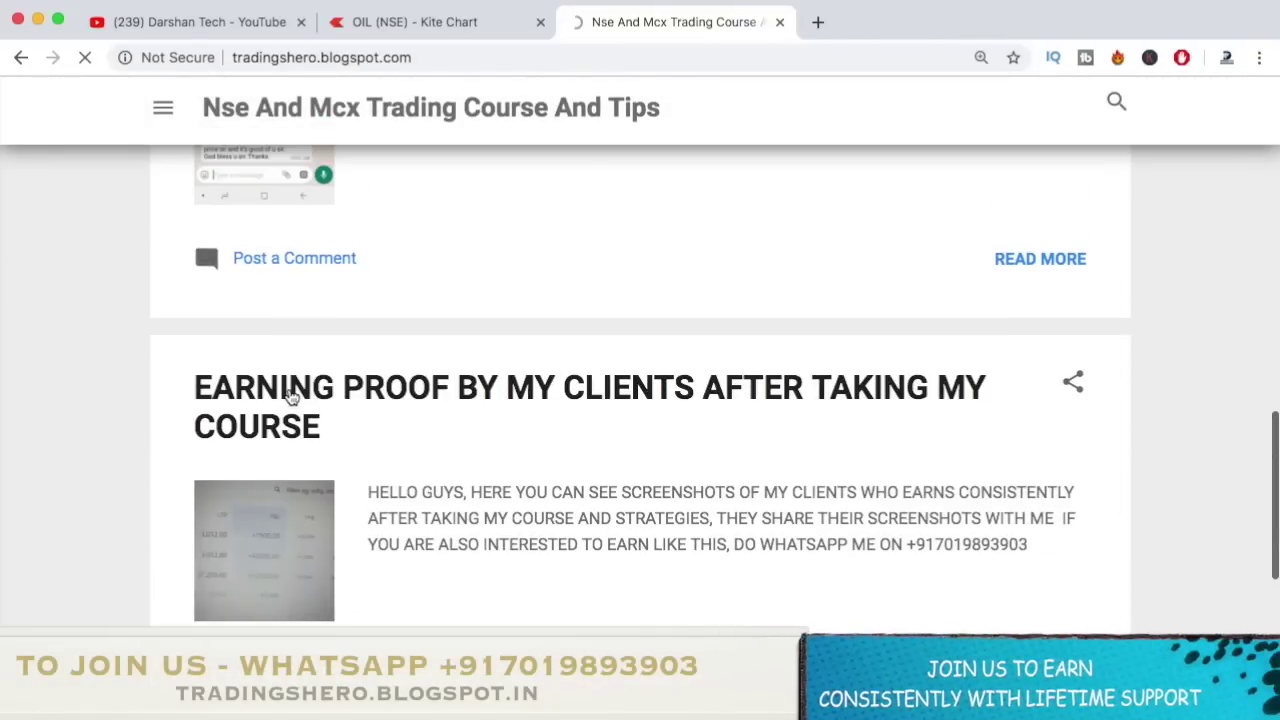
Enlarge the post's ledger proof image showing the June 2019 NSE-EQ credits.
scroll(683, 494, down, 10)
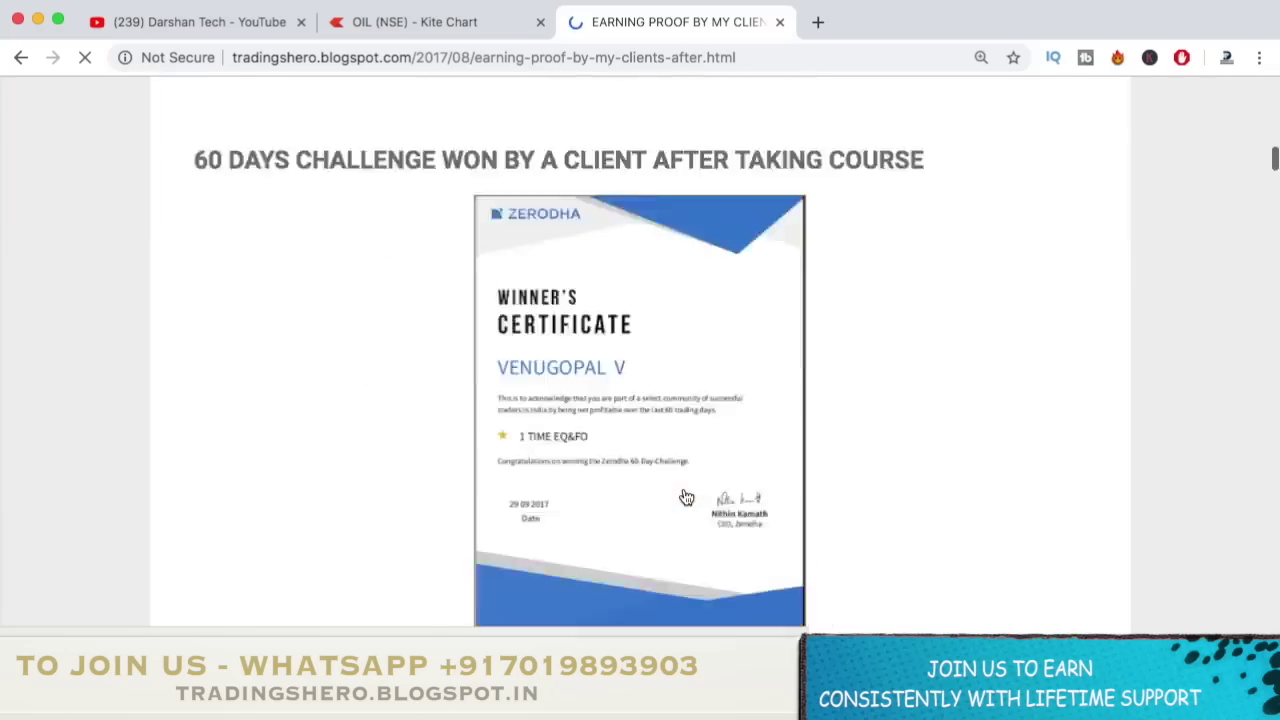
scroll(685, 496, down, 20)
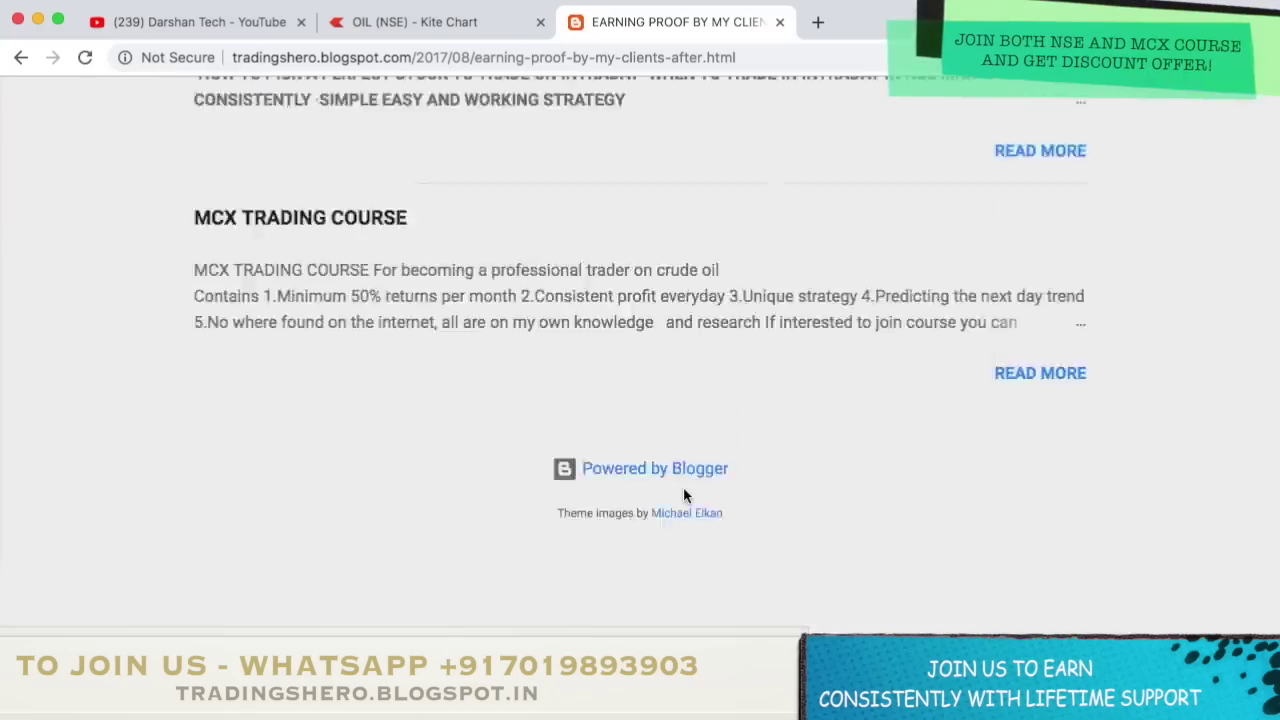
scroll(683, 490, up, 15)
click(748, 512)
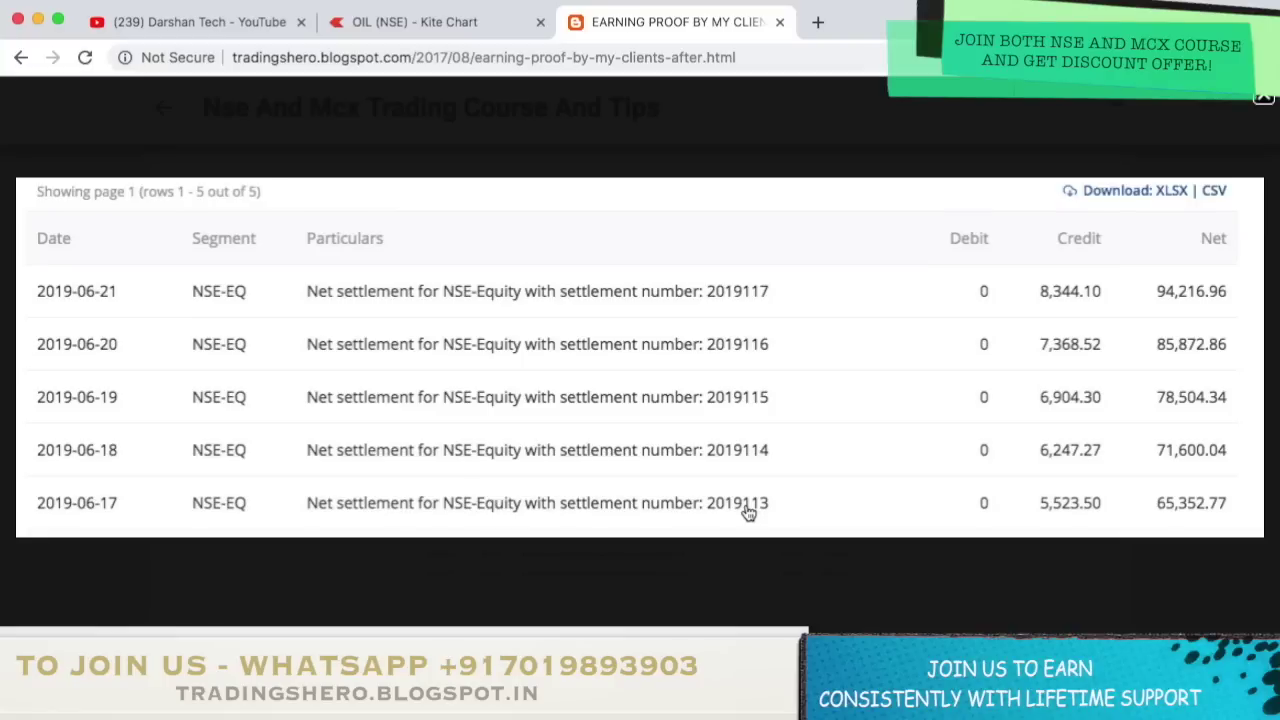
Page through the enlarged ledger proof images up to the November 2018 ledger.
click(748, 512)
click(749, 509)
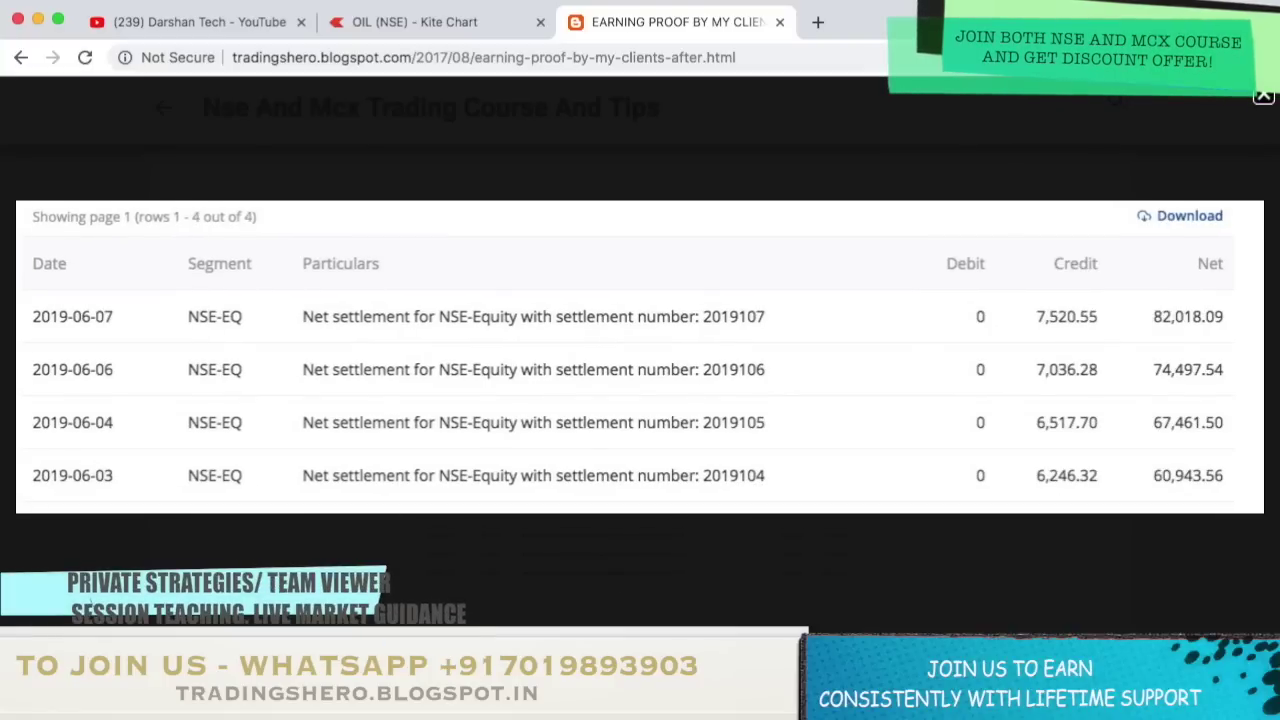
key(Right)
key(Right)
key(Right)
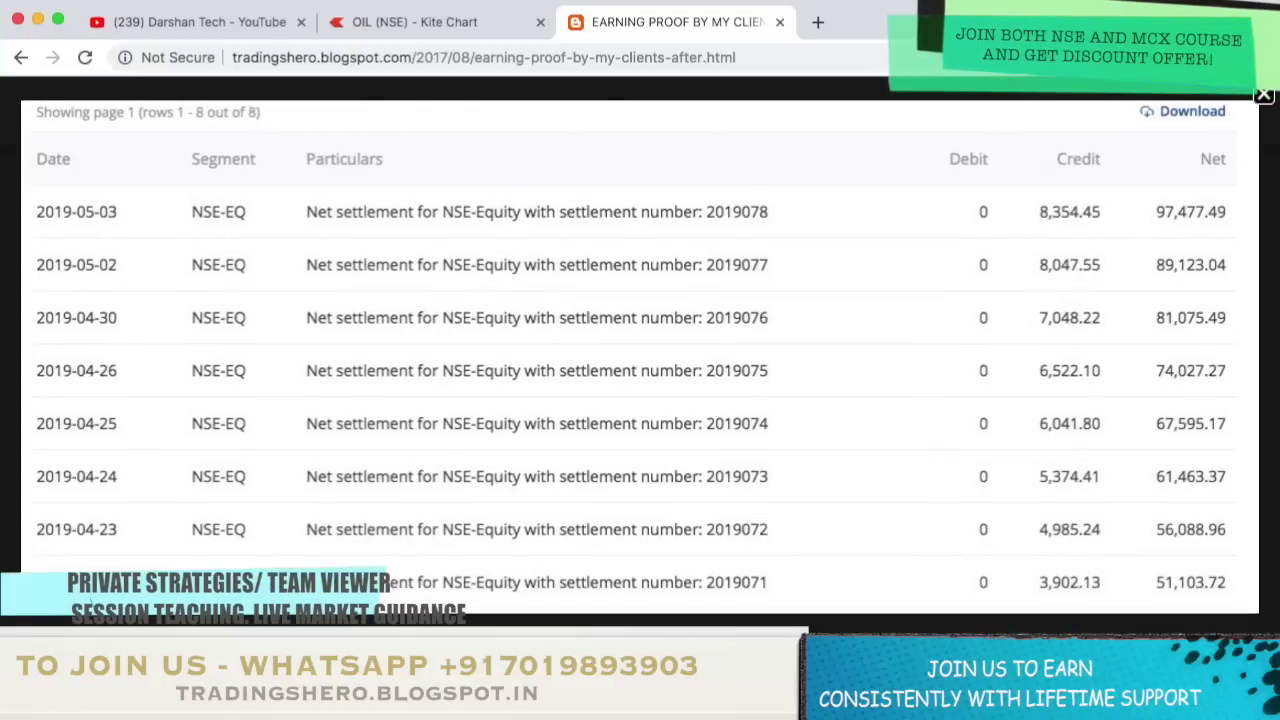
key(Right)
key(Right)
key(Right)
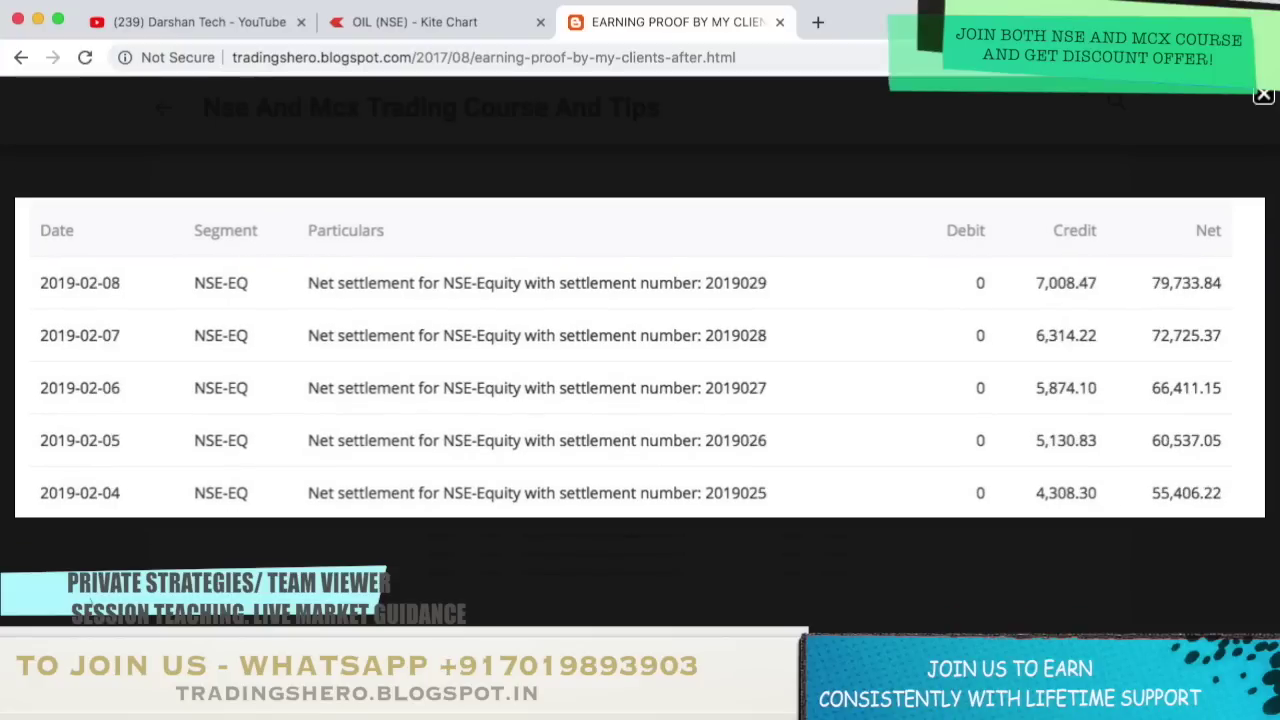
key(Right)
key(Right)
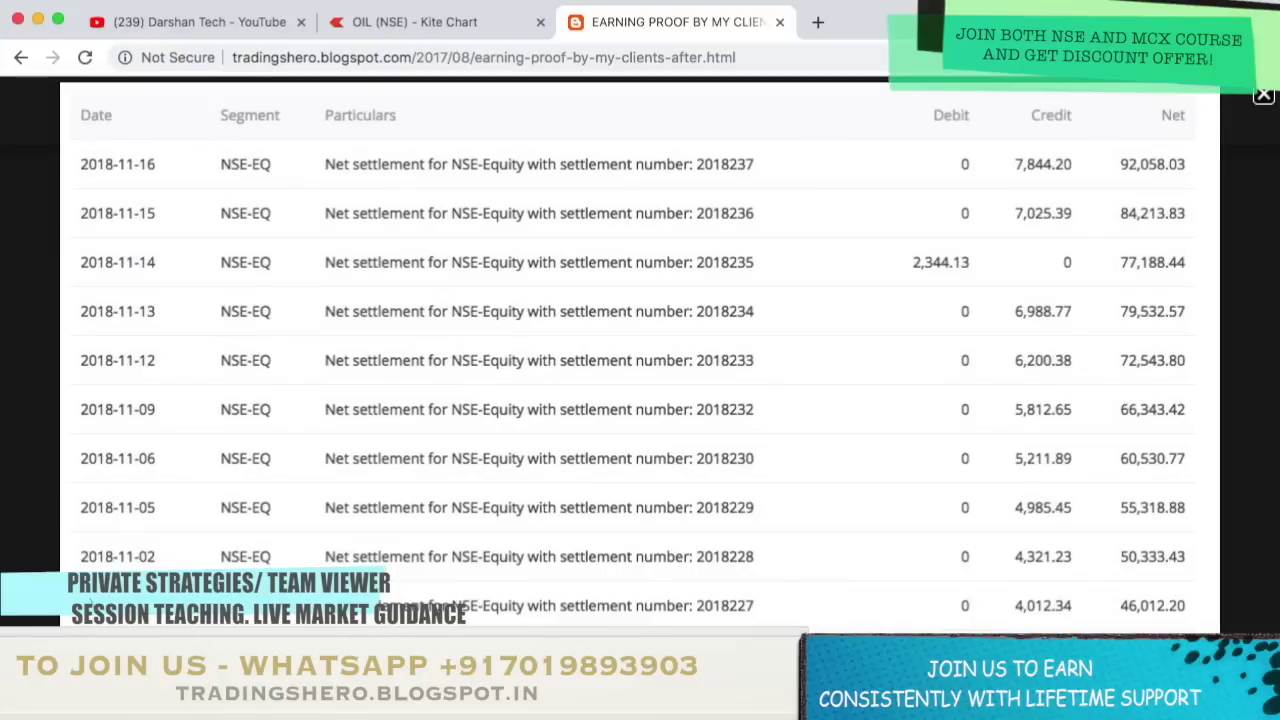
key(Right)
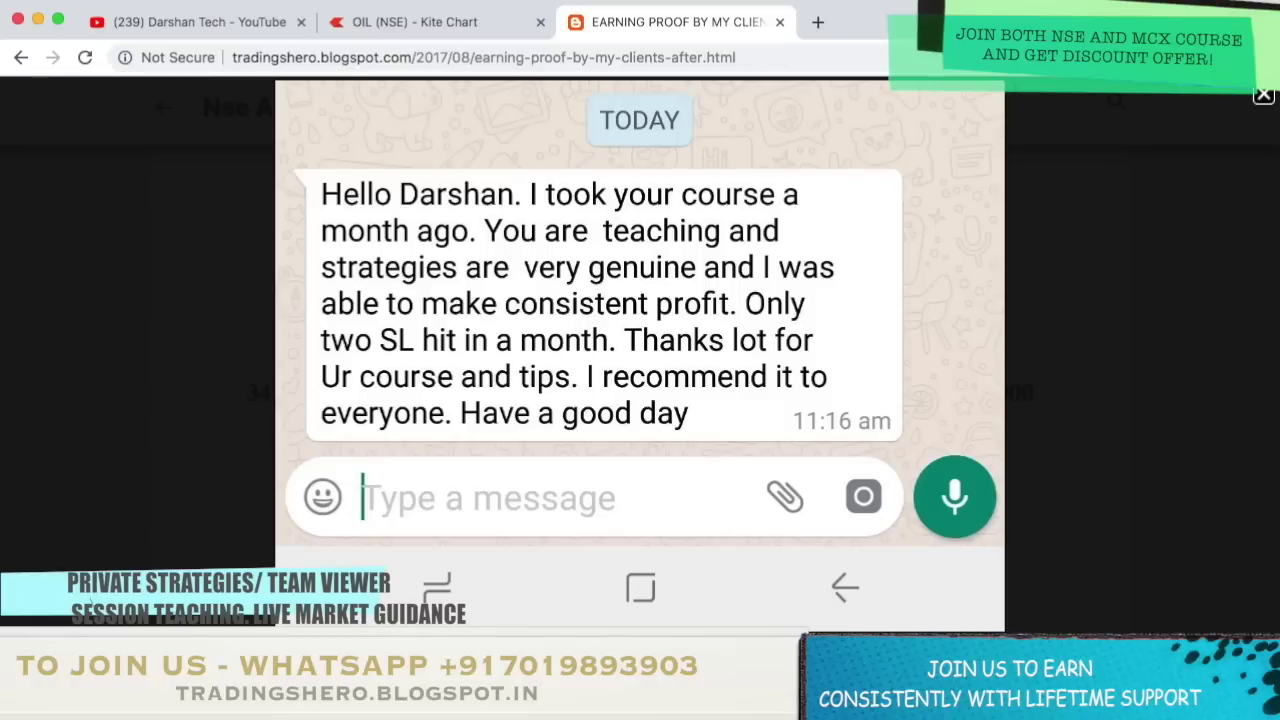
Continue through the screenshots to the May 2018 ledger, then go back to the blog home page.
key(Right)
key(Right)
key(Right)
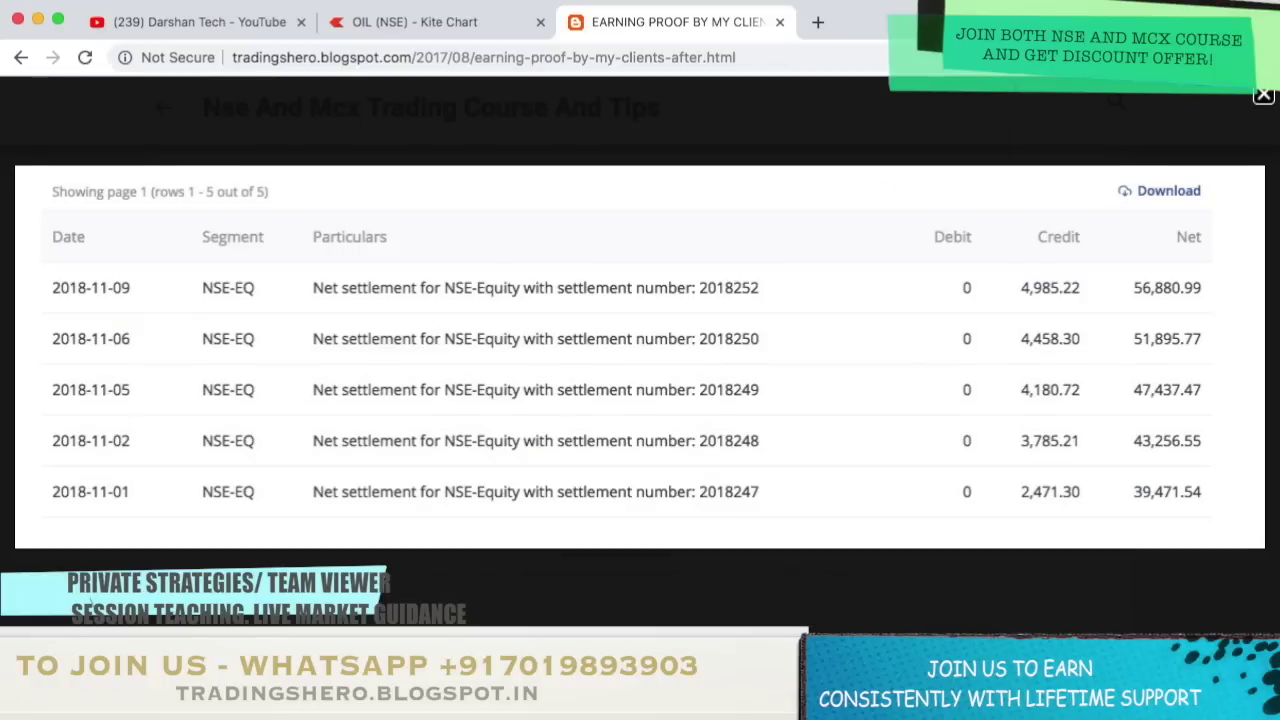
key(Right)
key(Right)
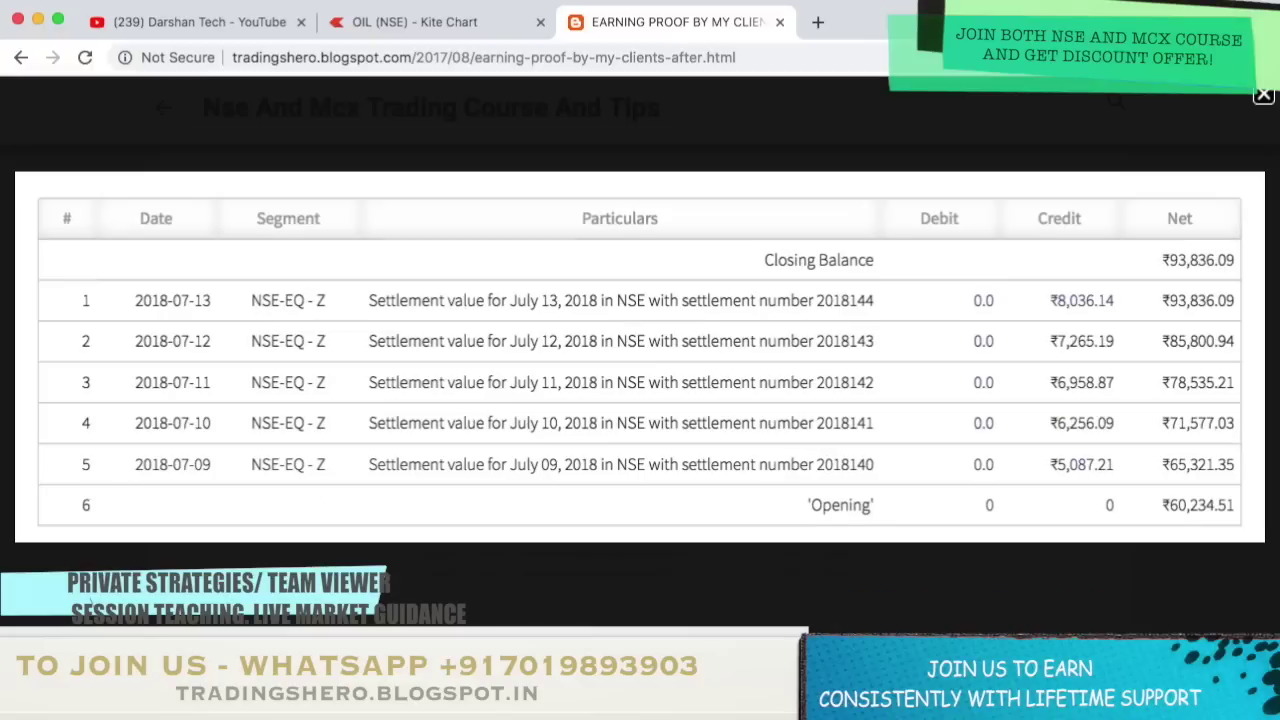
key(Right)
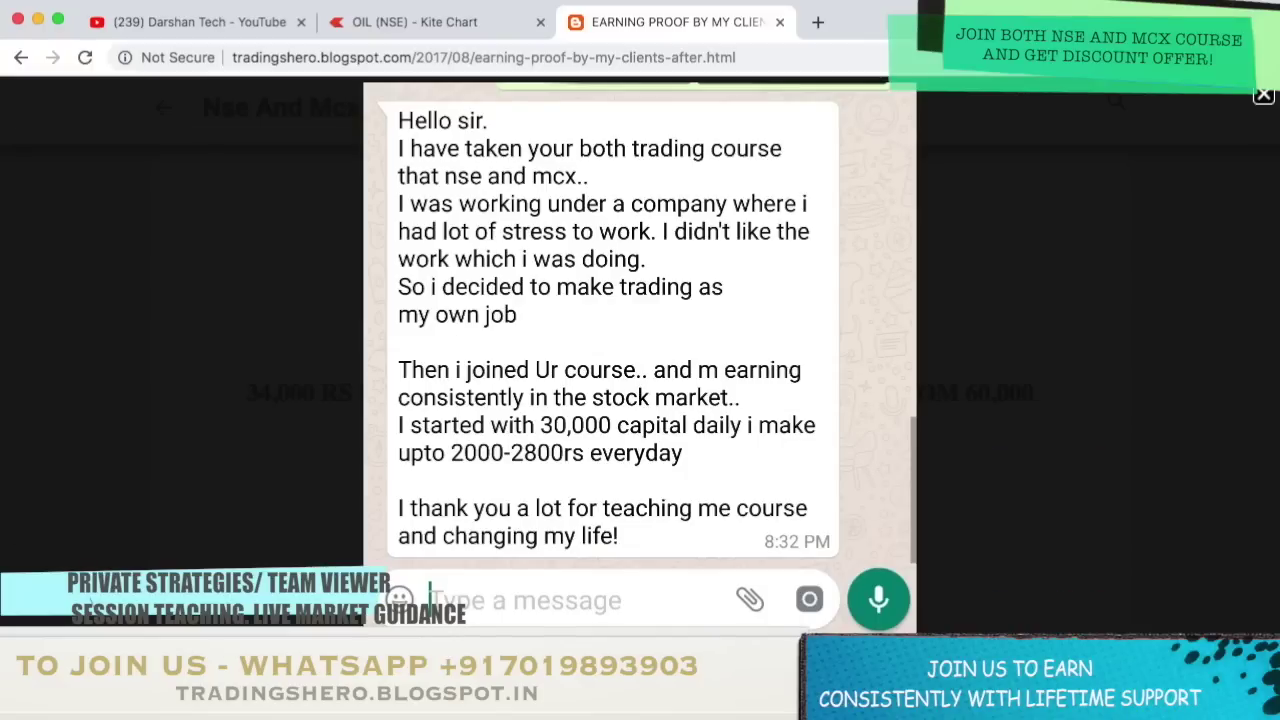
key(Right)
key(Right)
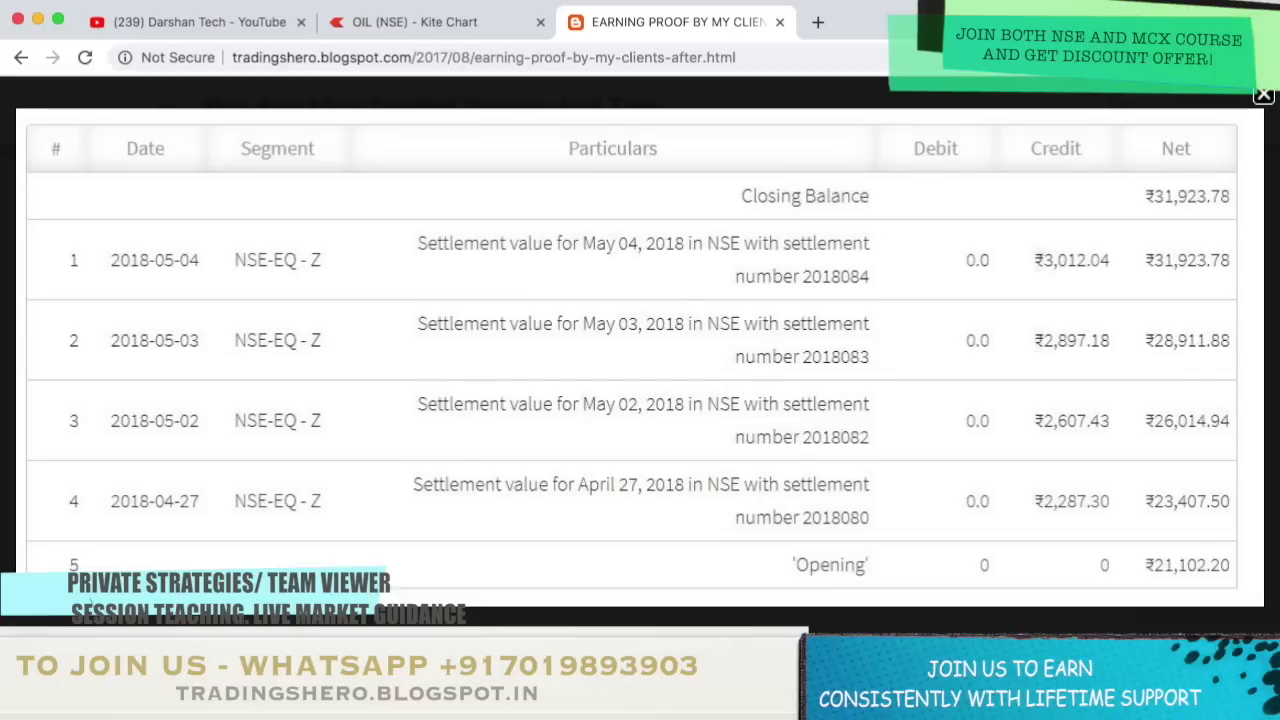
key(Right)
click(21, 57)
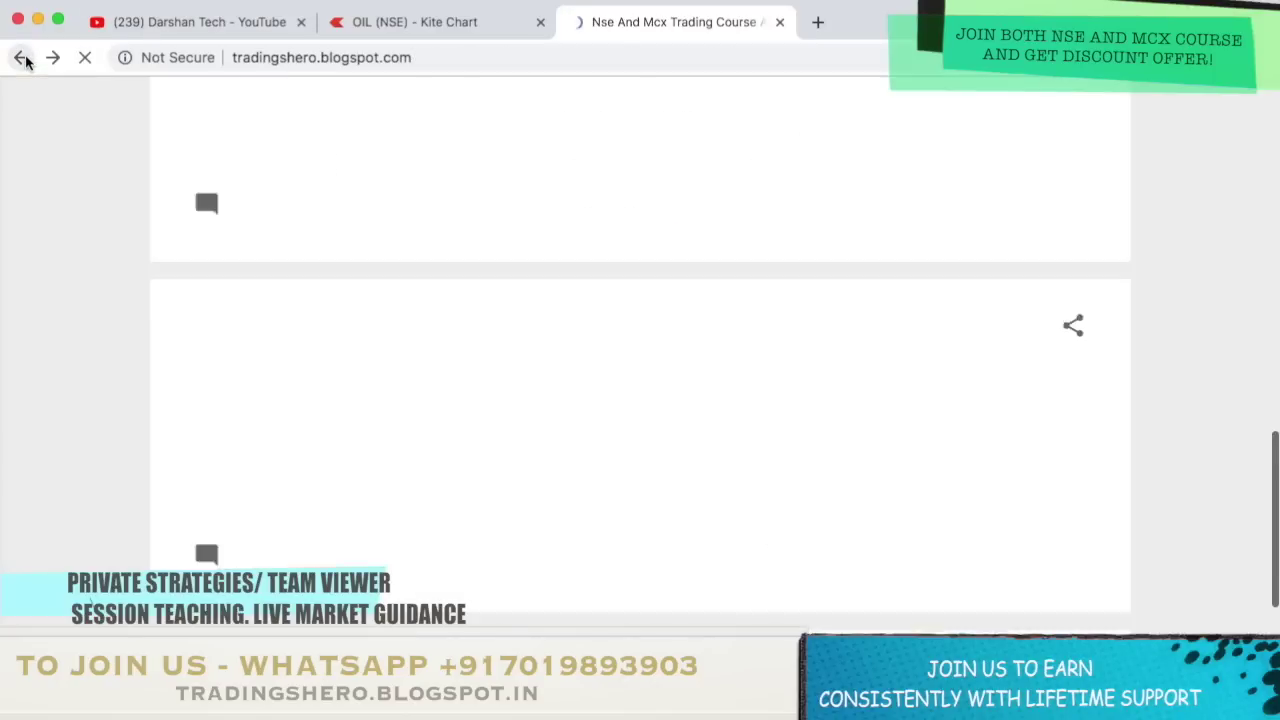
Open the 'Feedback From The Clients After Taking Course' post and scroll through its WhatsApp testimonials.
scroll(203, 213, up, 3)
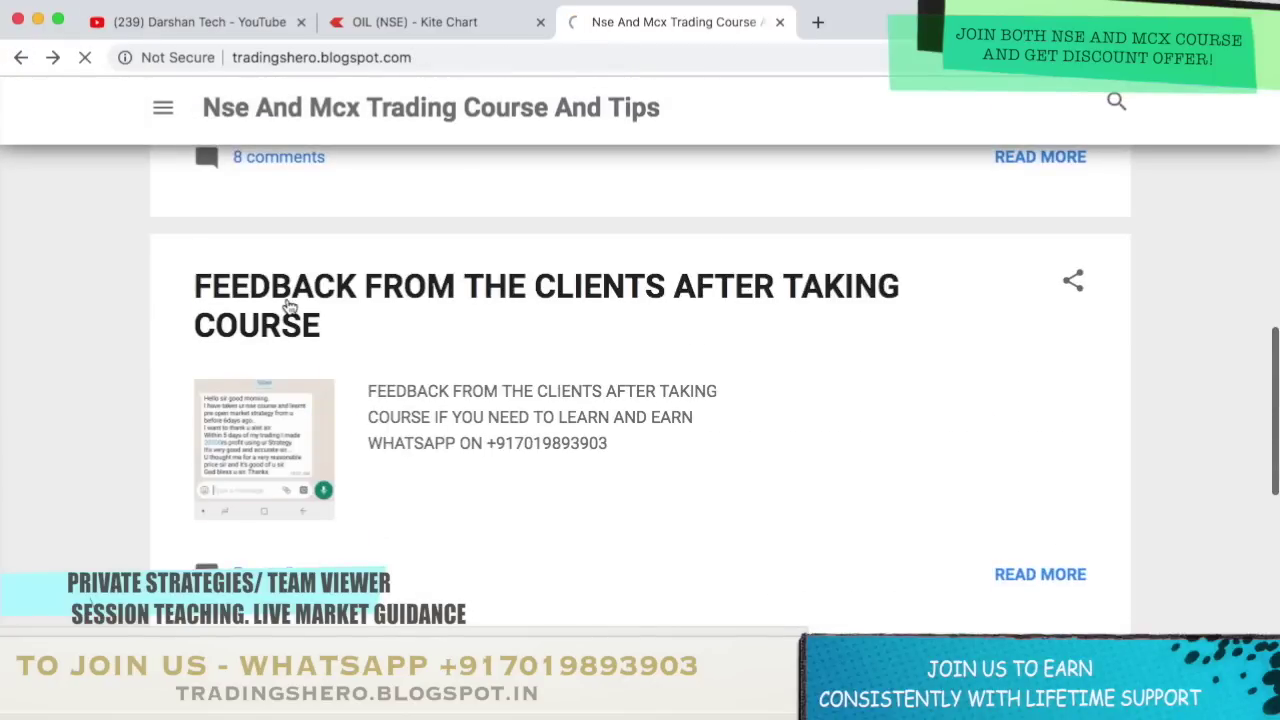
click(288, 305)
scroll(817, 551, down, 4)
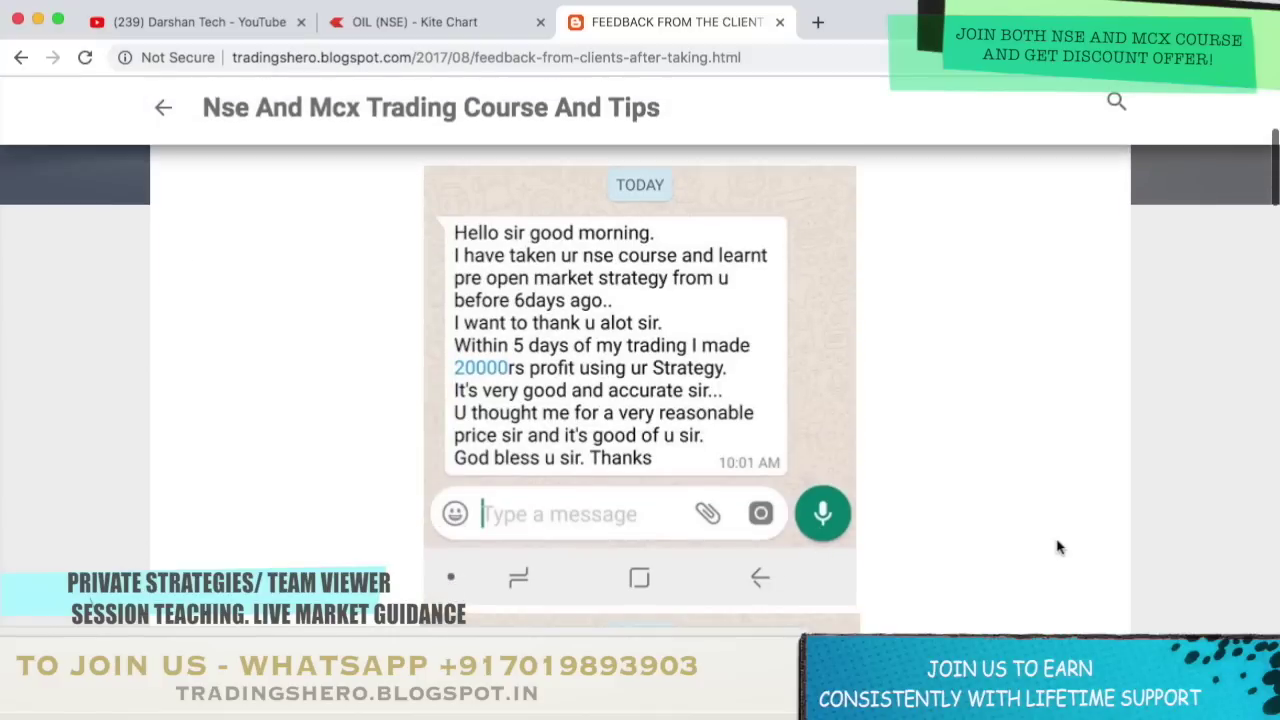
scroll(1059, 547, down, 15)
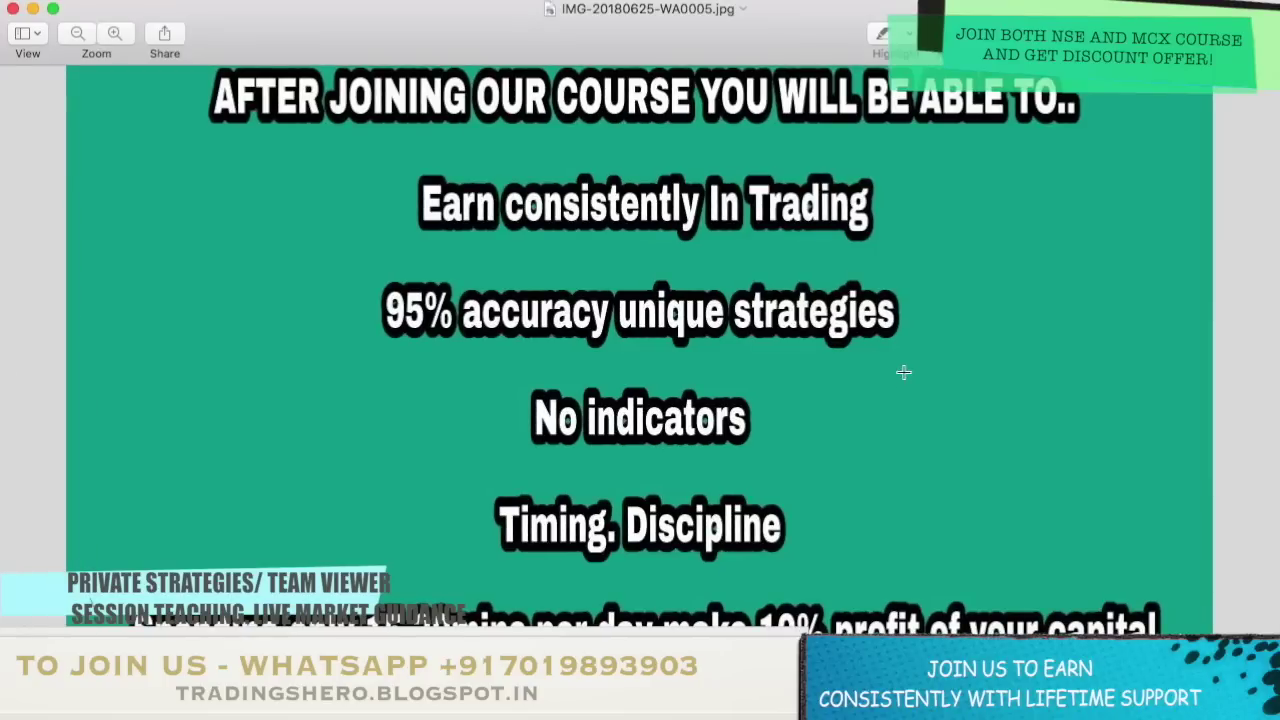
scroll(1007, 417, down, 3)
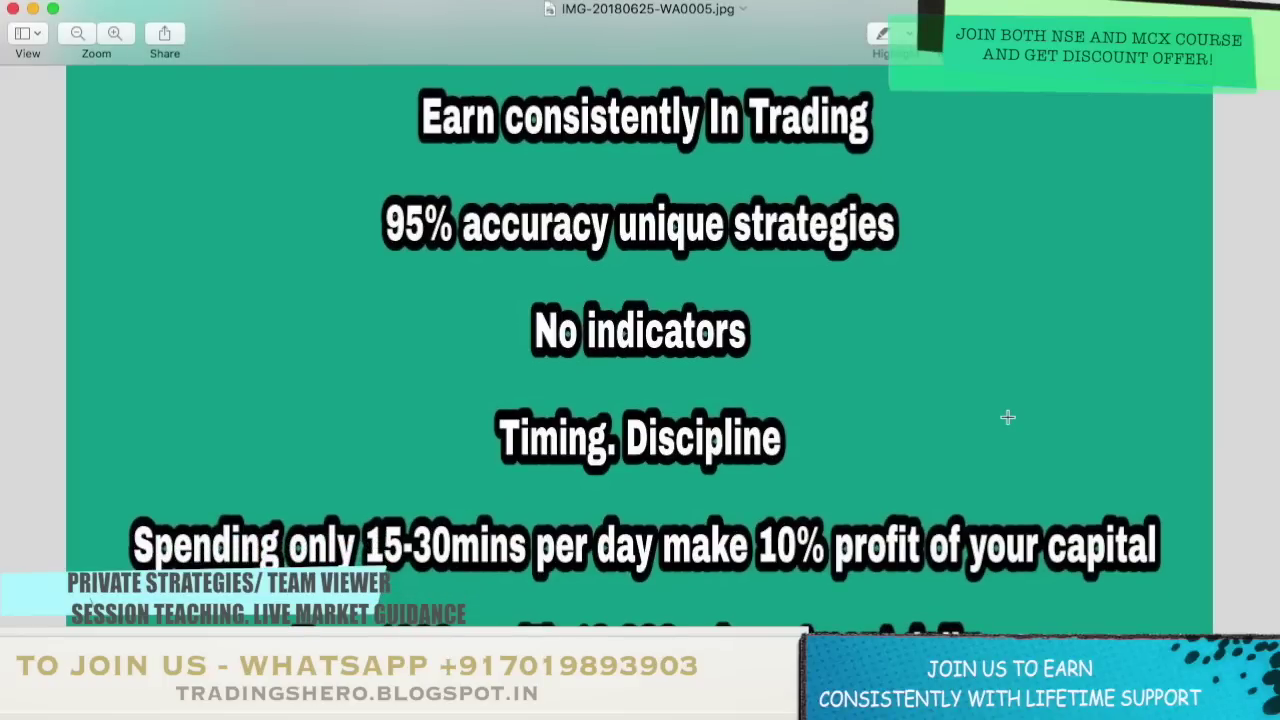
scroll(1126, 418, down, 4)
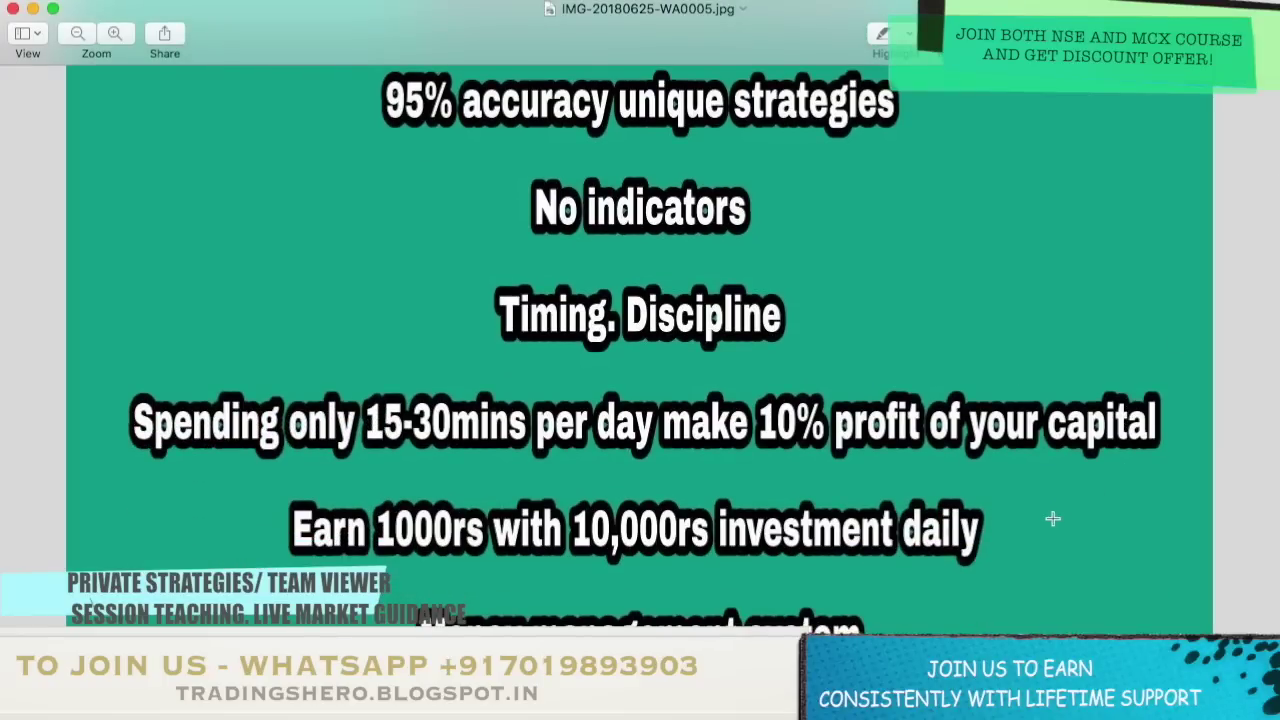
scroll(1053, 518, down, 6)
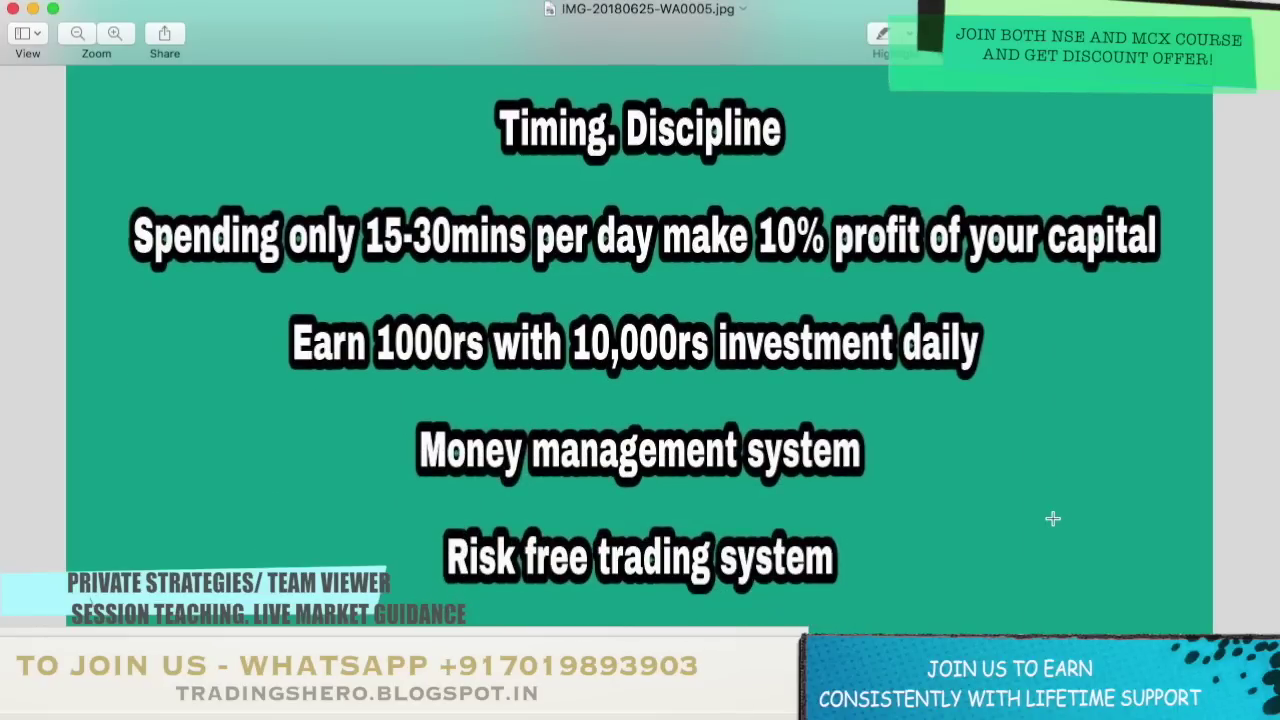
scroll(1054, 430, down, 3)
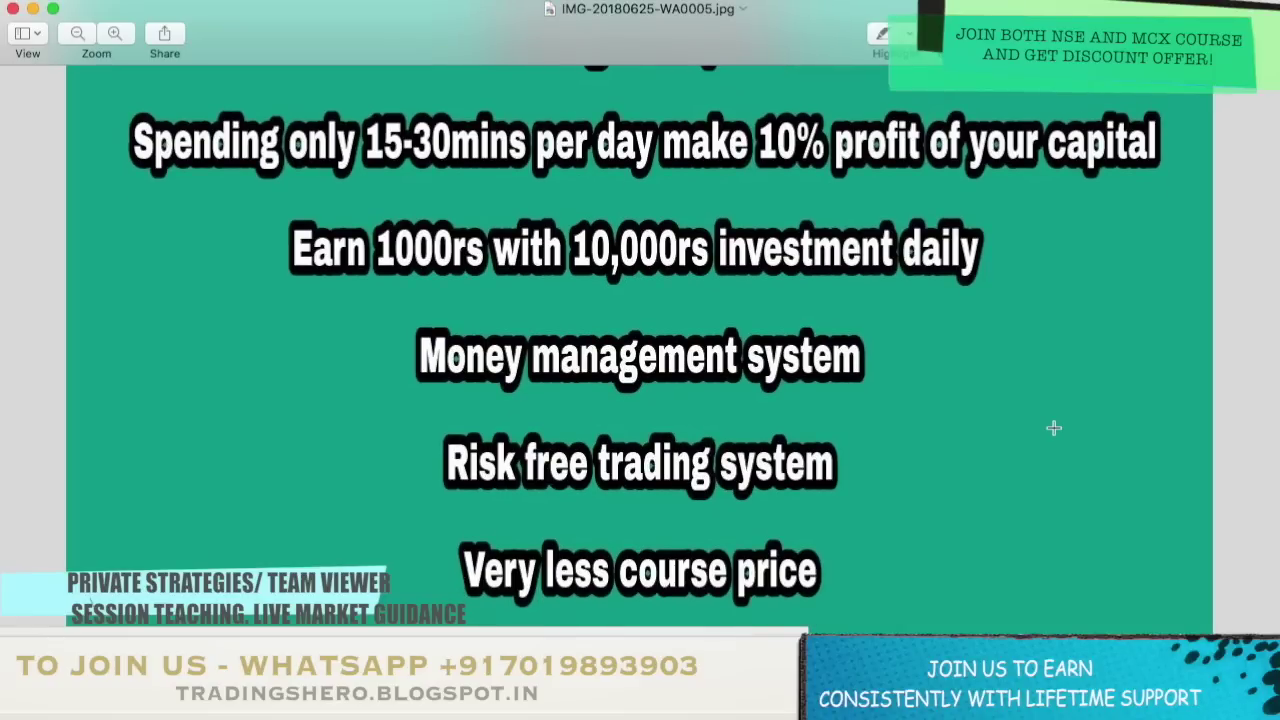
scroll(1054, 428, down, 2)
Close the course-benefits image and the feedback post tab, returning to the Kite OIL chart.
click(12, 8)
scroll(20, 393, down, 3)
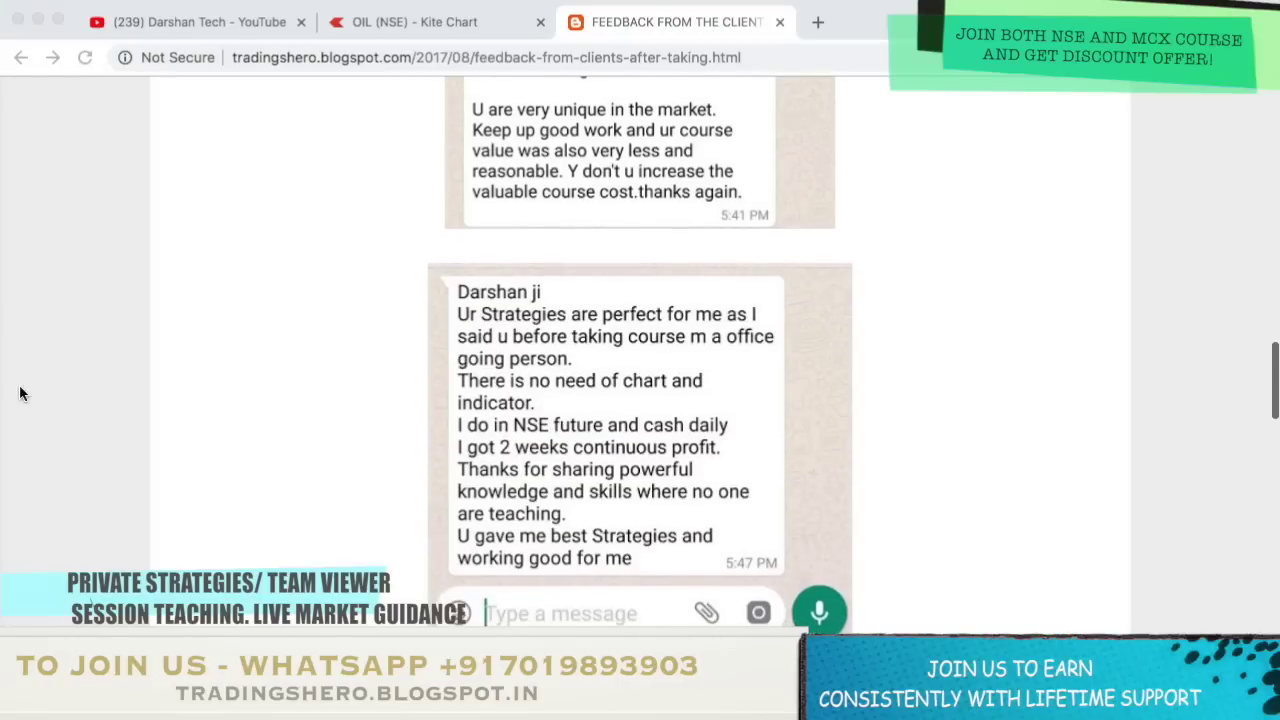
click(780, 22)
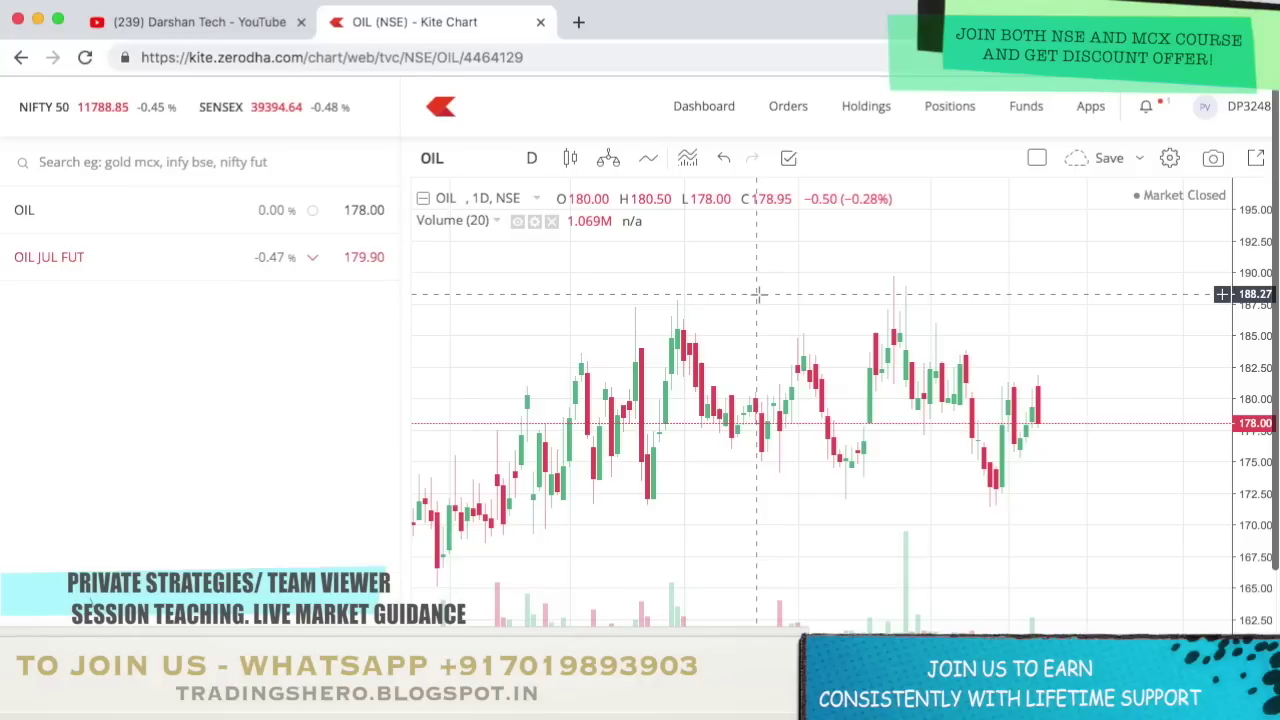
On the My profile page, switch the Chart preference to ChartIQ, then back to TradingView.
click(1249, 110)
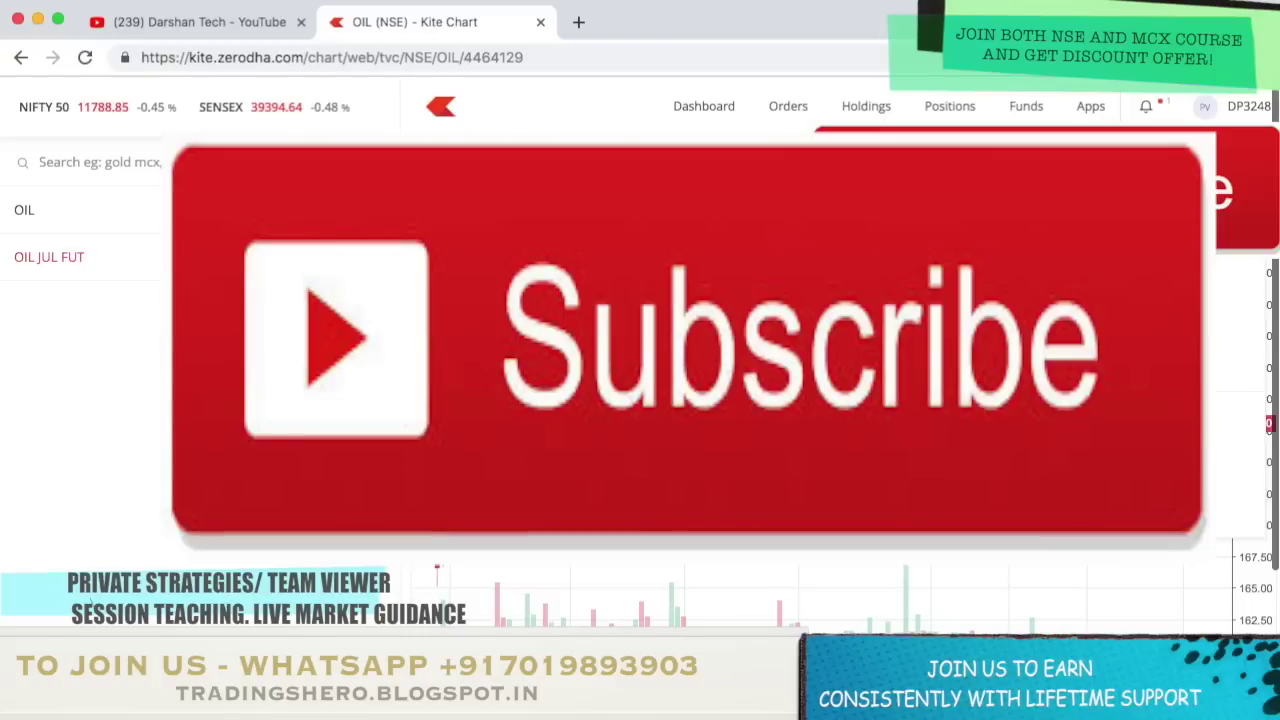
click(1118, 235)
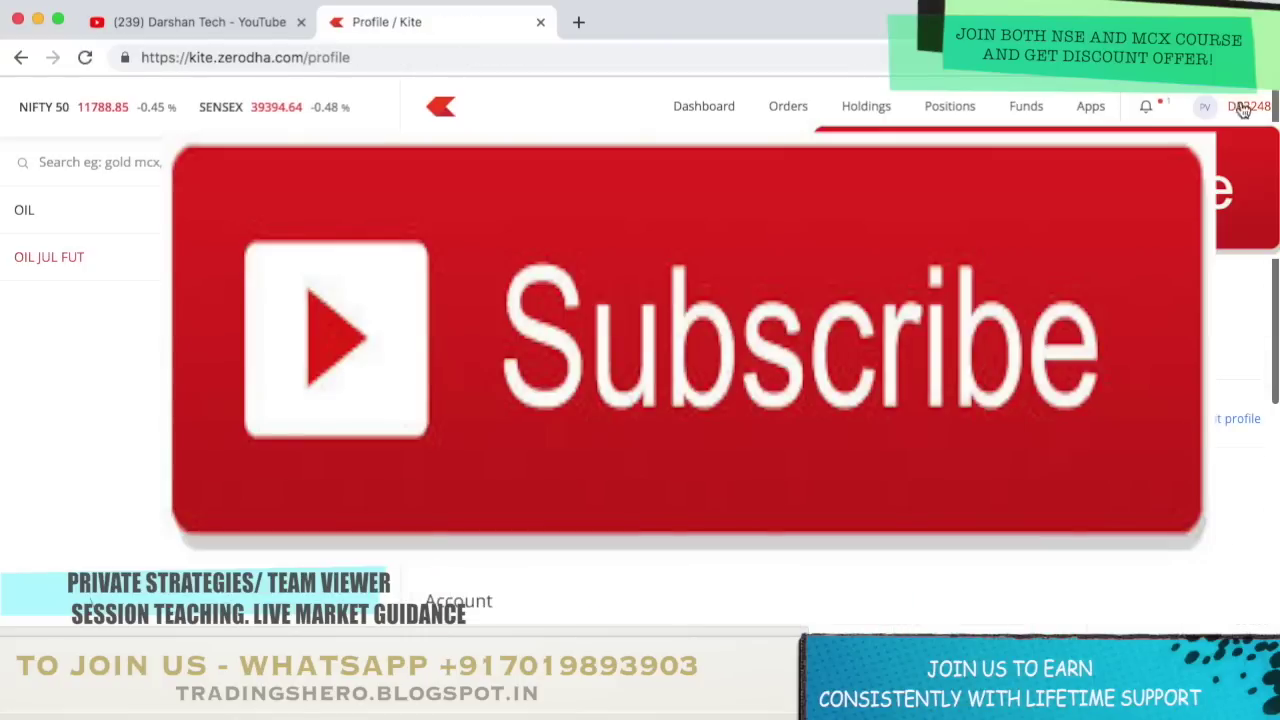
scroll(700, 450, down, 3)
scroll(1086, 374, down, 3)
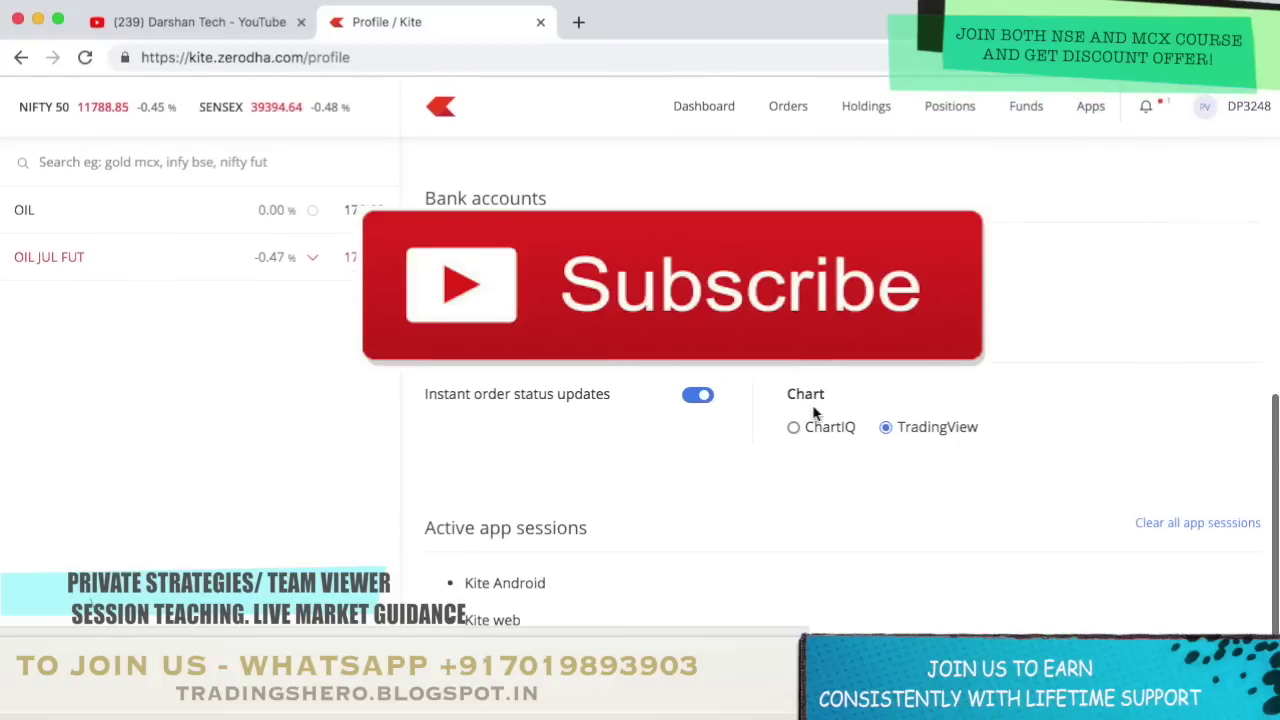
click(795, 428)
click(917, 432)
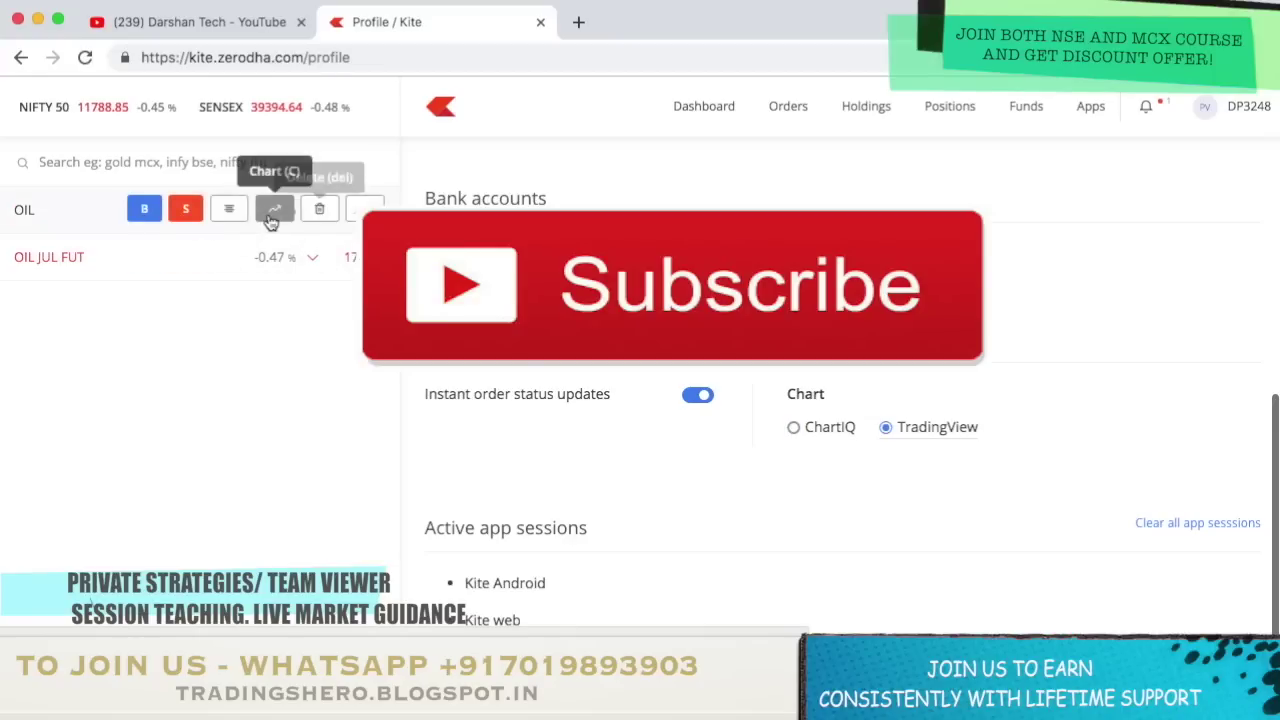
Reopen the OIL chart, browse the Indicators list without adding any, and bring up the intervals.
click(273, 212)
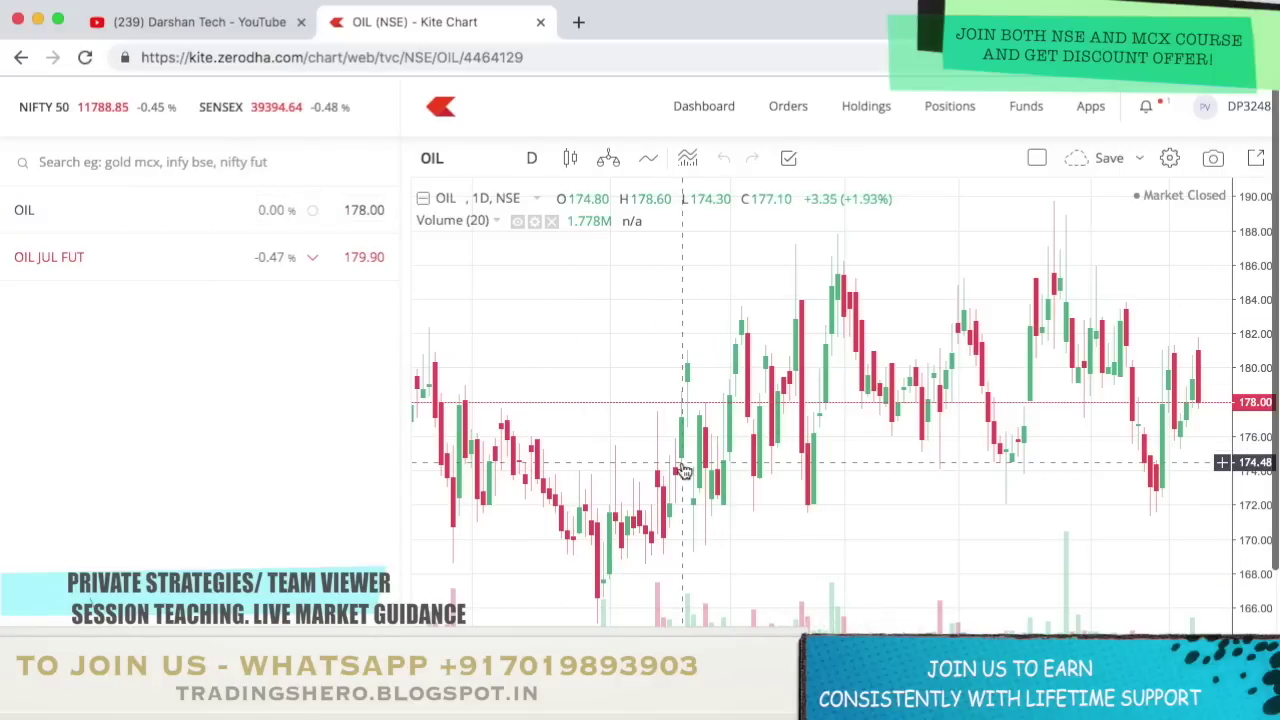
click(649, 170)
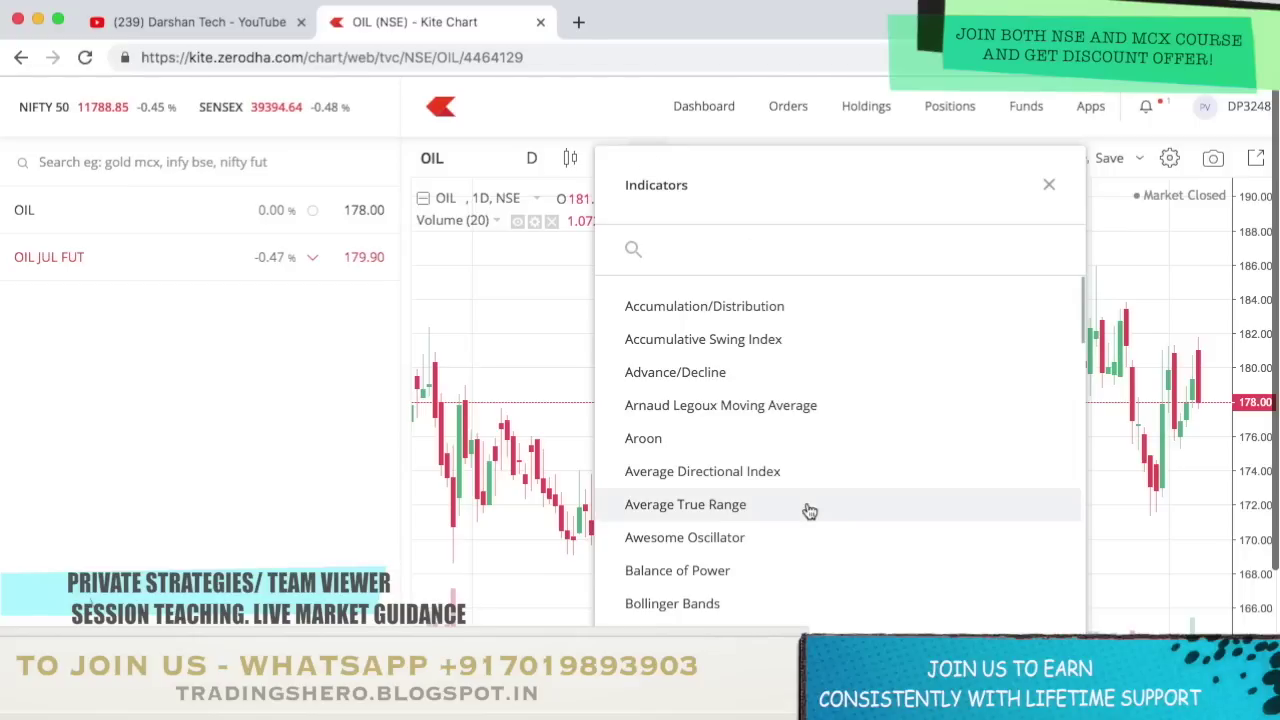
scroll(808, 510, down, 5)
scroll(810, 512, down, 2)
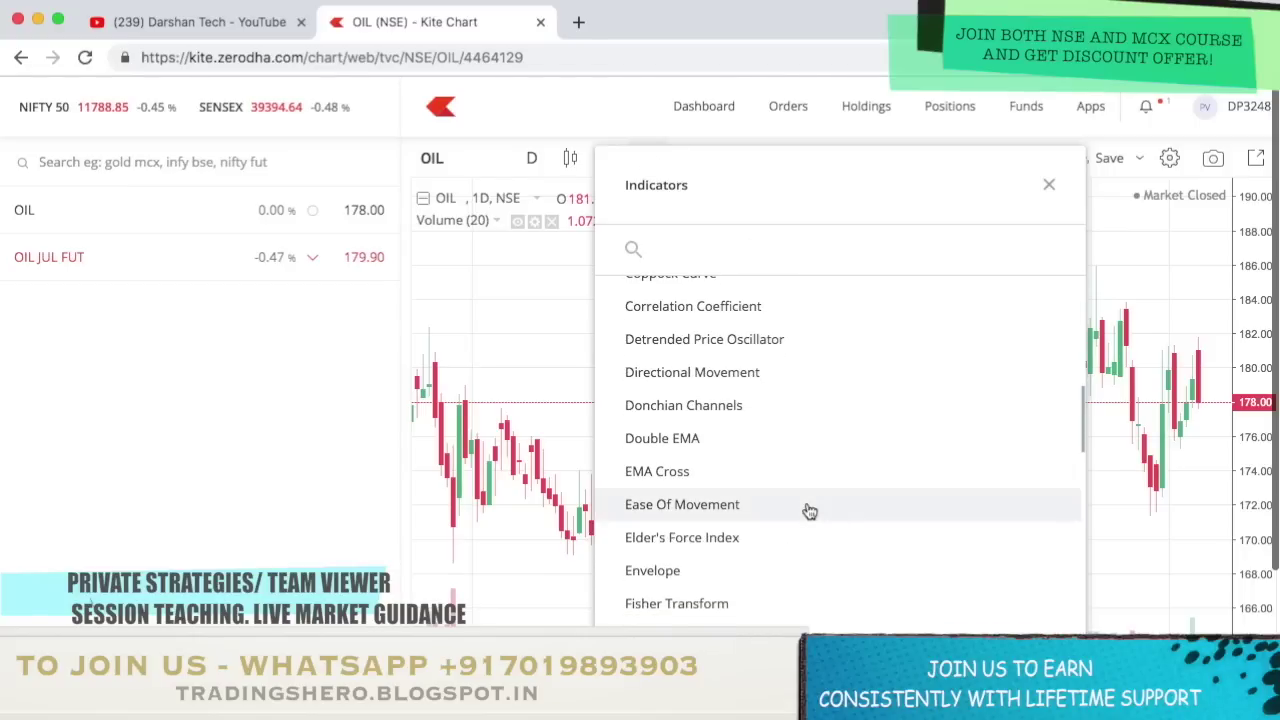
scroll(894, 529, down, 15)
scroll(886, 323, down, 3)
scroll(886, 323, up, 15)
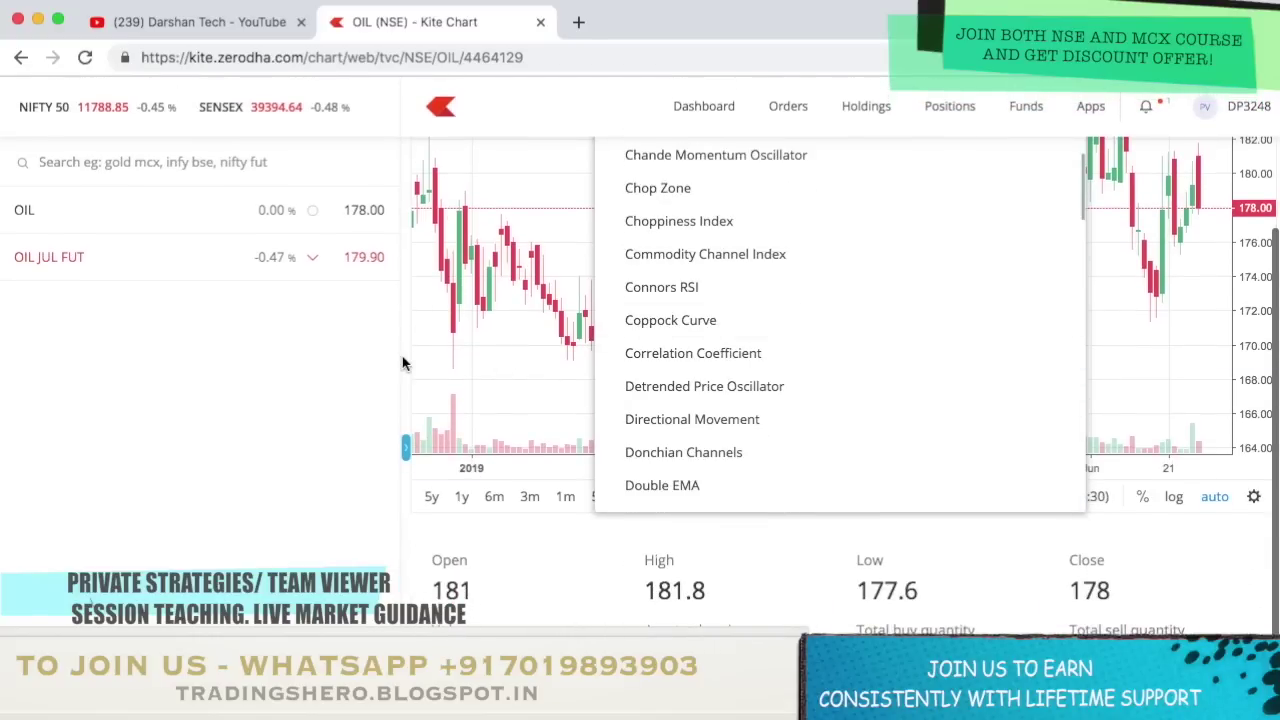
scroll(402, 362, up, 3)
click(1050, 184)
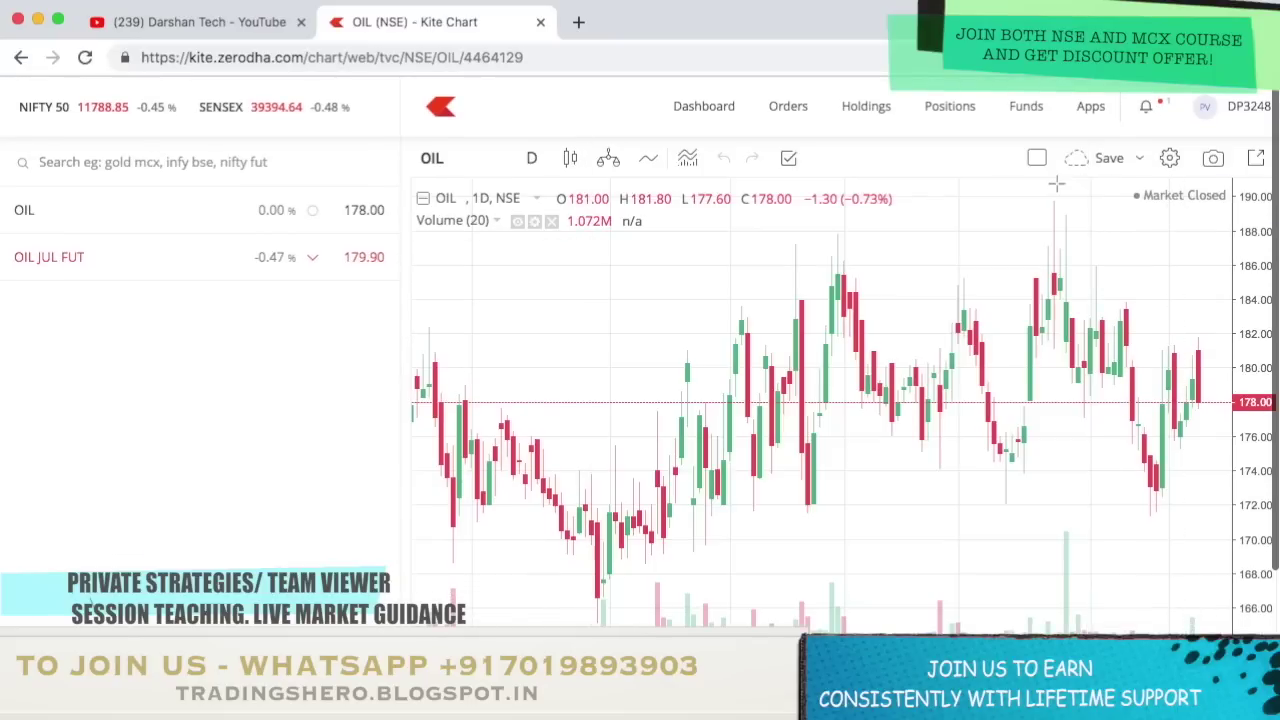
click(537, 157)
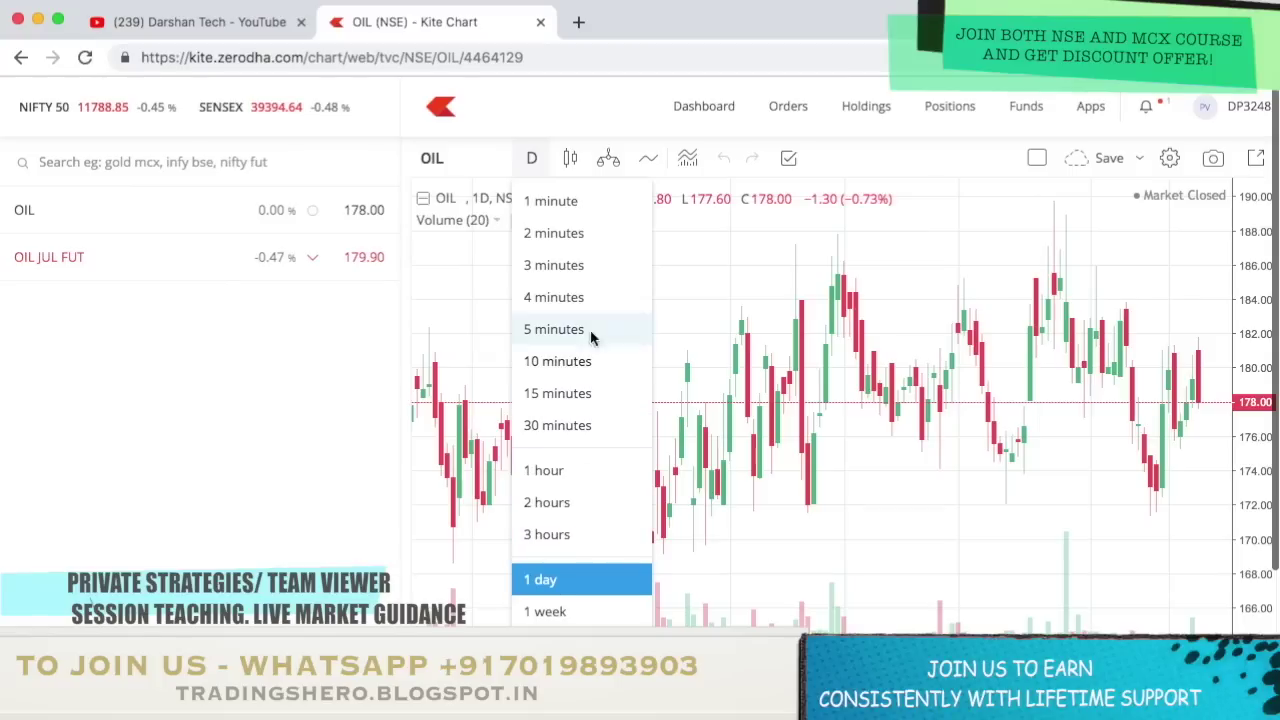
Keep daily candles, add TATAMOTORS as a comparison on the OIL chart, and pan to earlier dates.
click(665, 595)
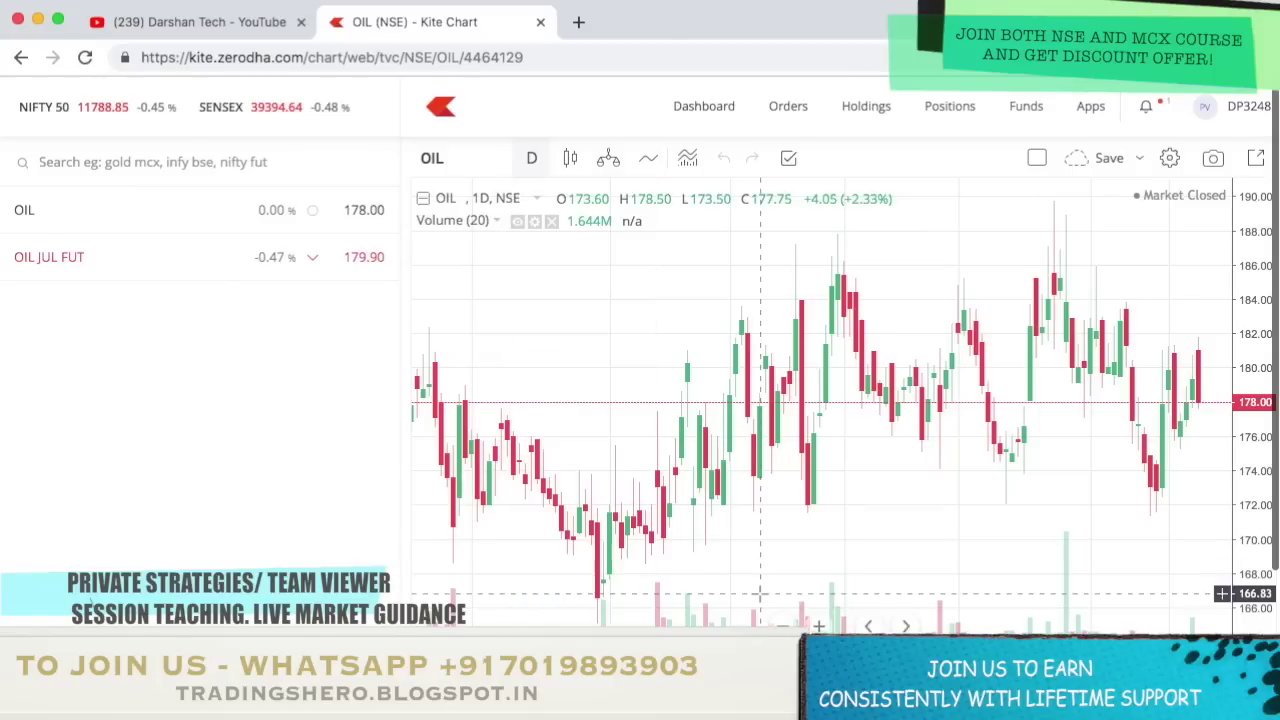
click(607, 160)
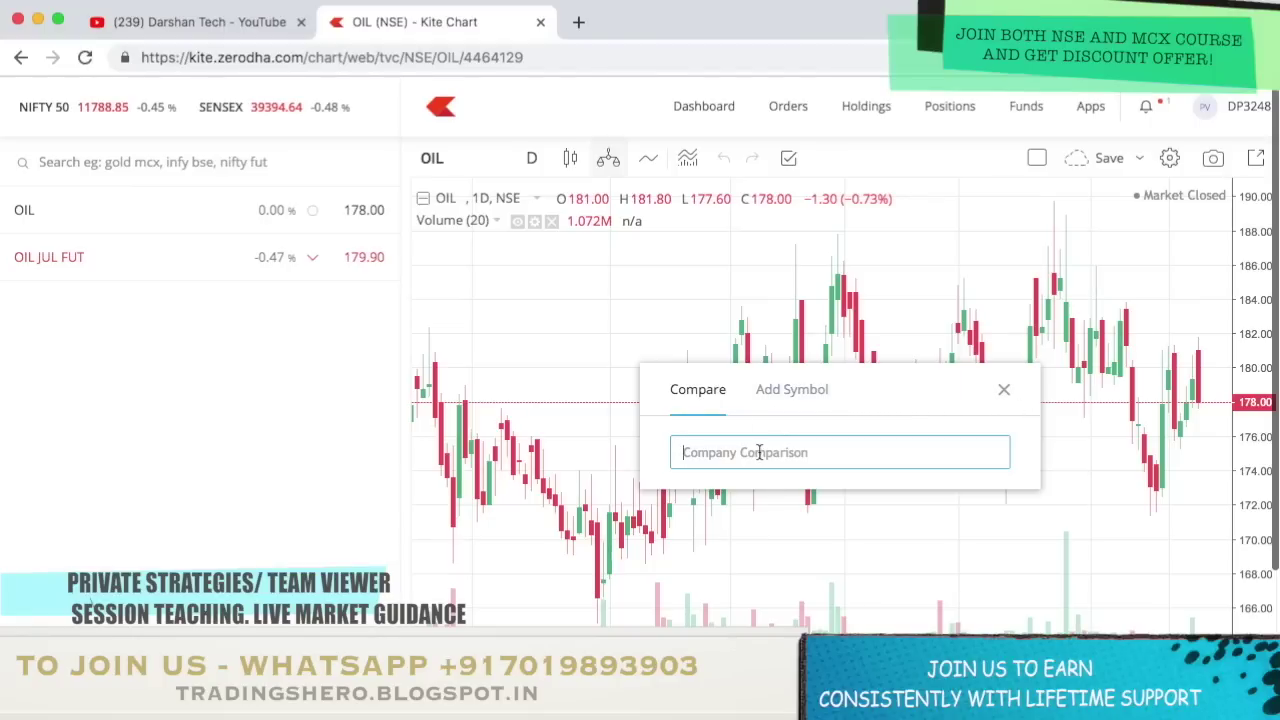
text(T)
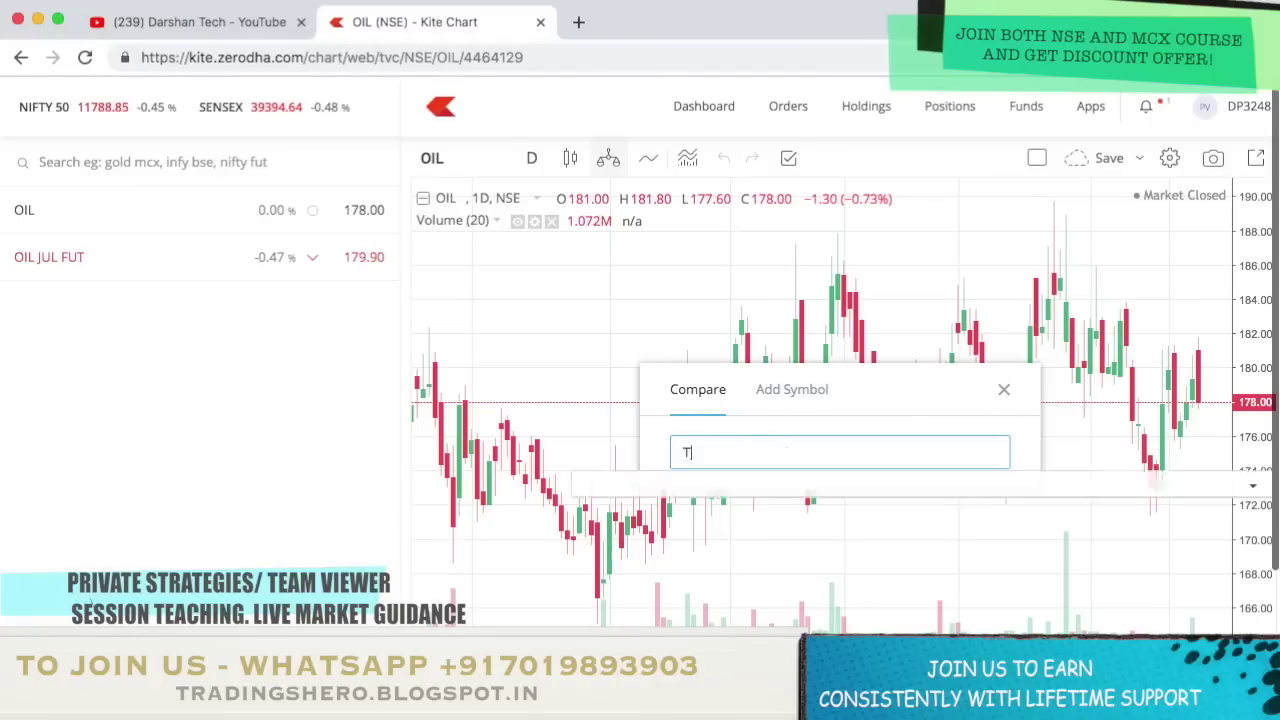
text(AT)
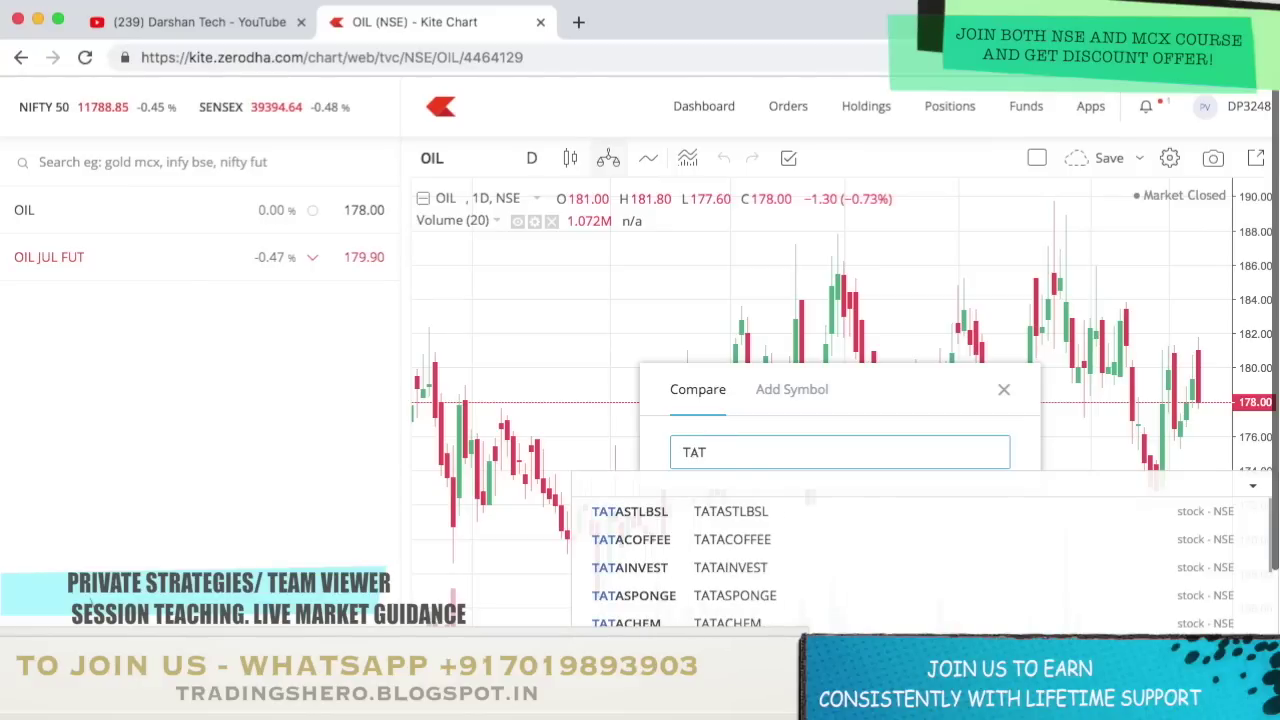
text(AM)
click(735, 545)
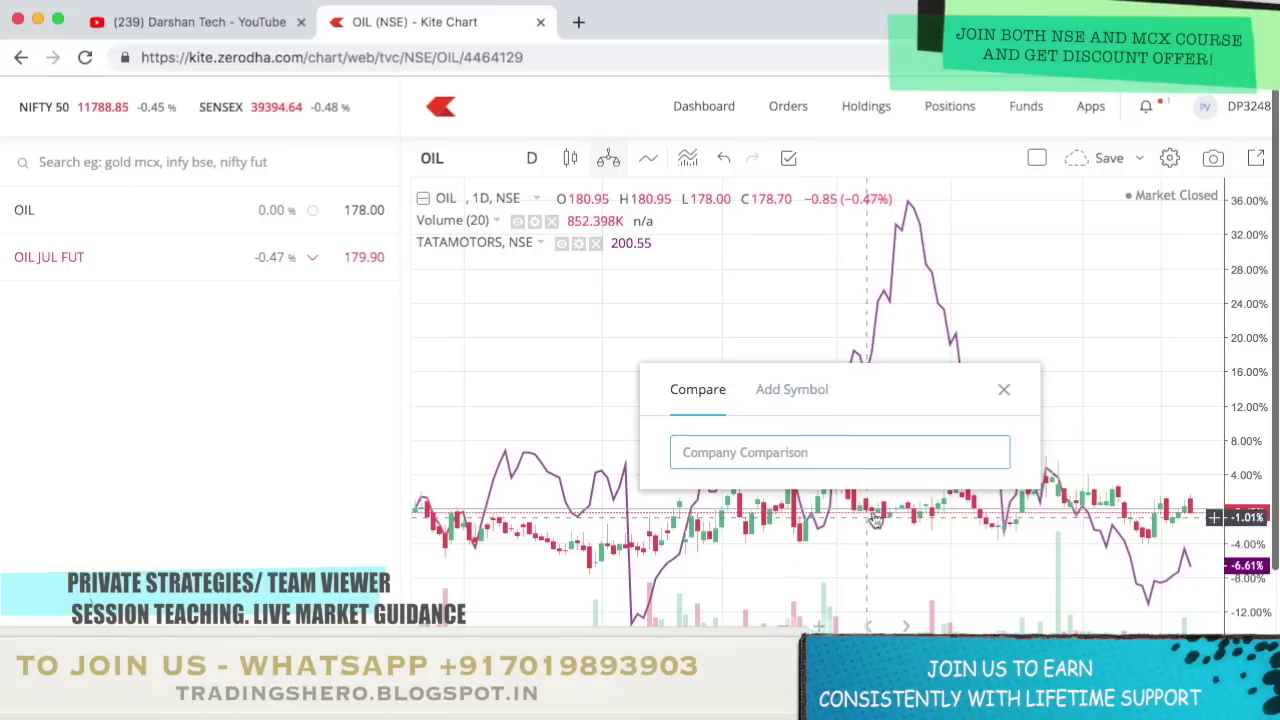
click(1004, 389)
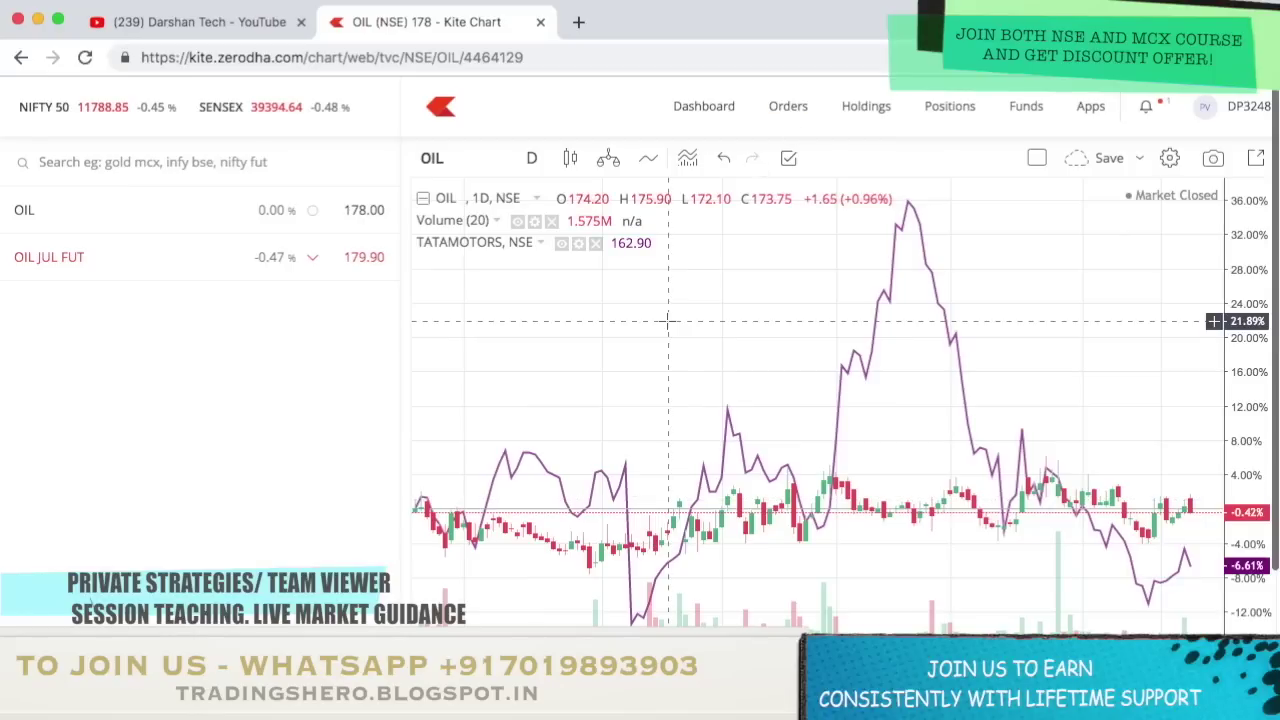
drag(1046, 409, 752, 354)
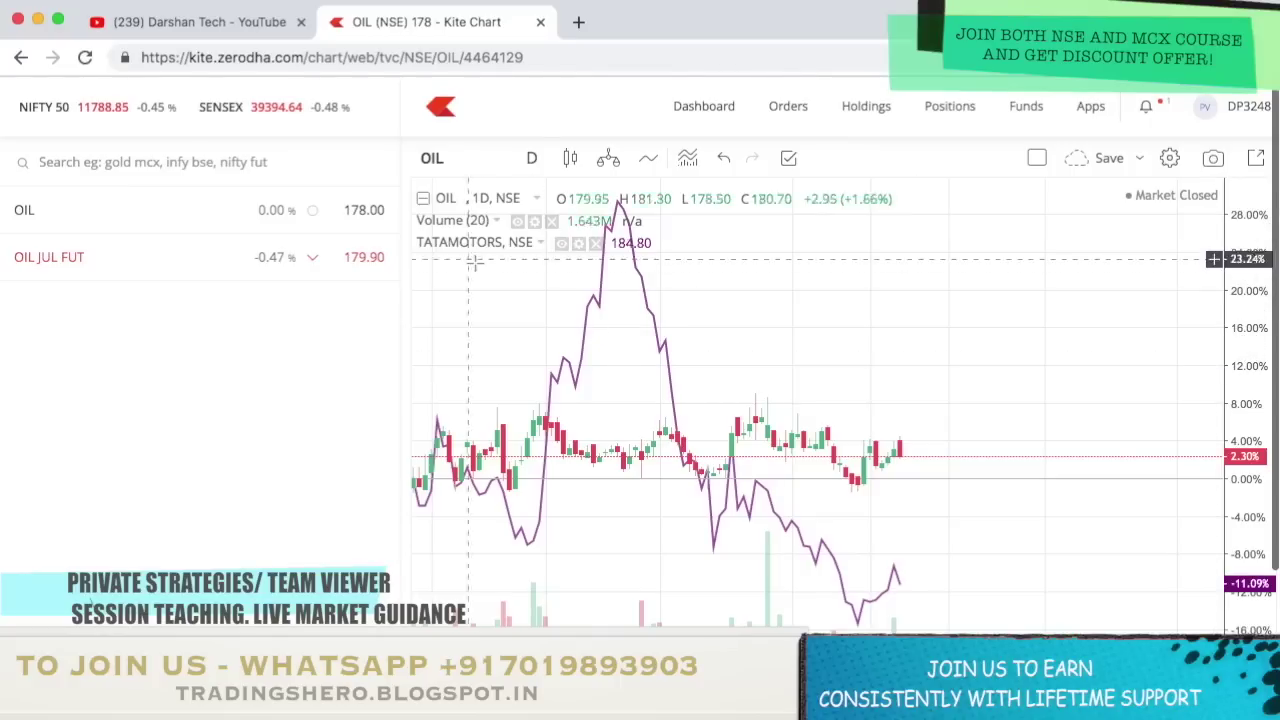
Remove the TATAMOTORS comparison and glance at the Study Templates list without choosing one.
click(596, 244)
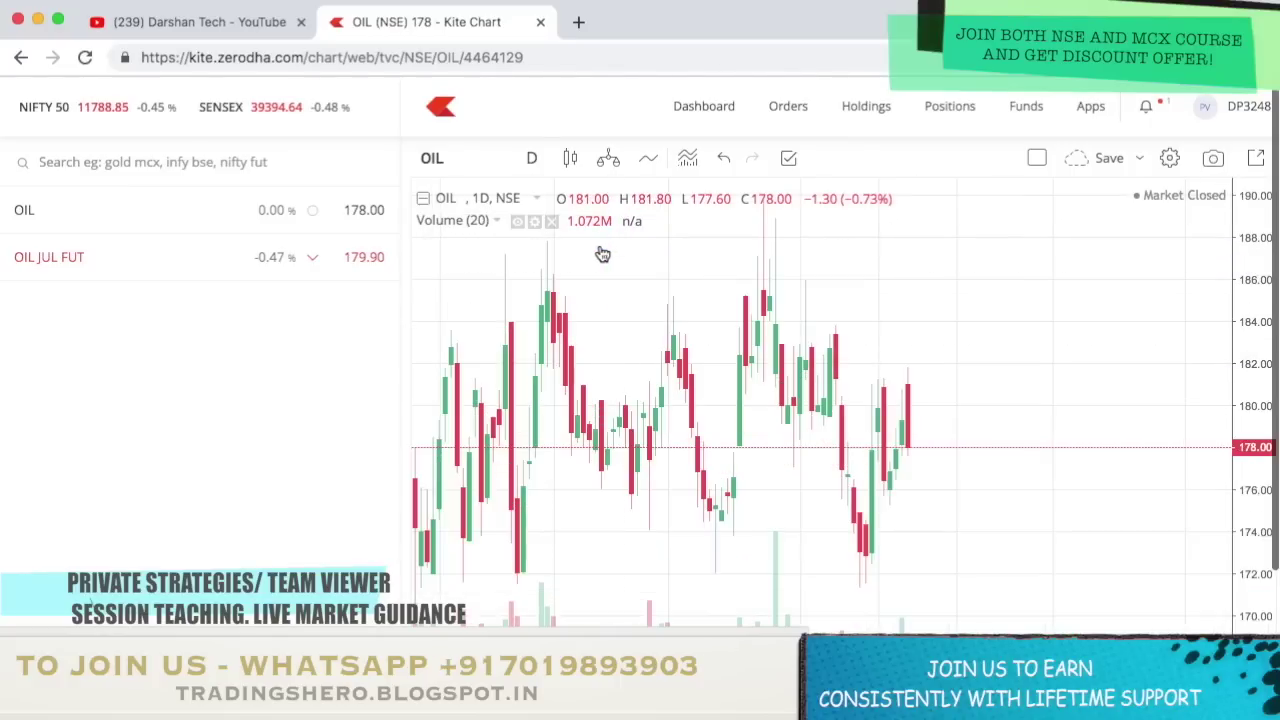
click(684, 162)
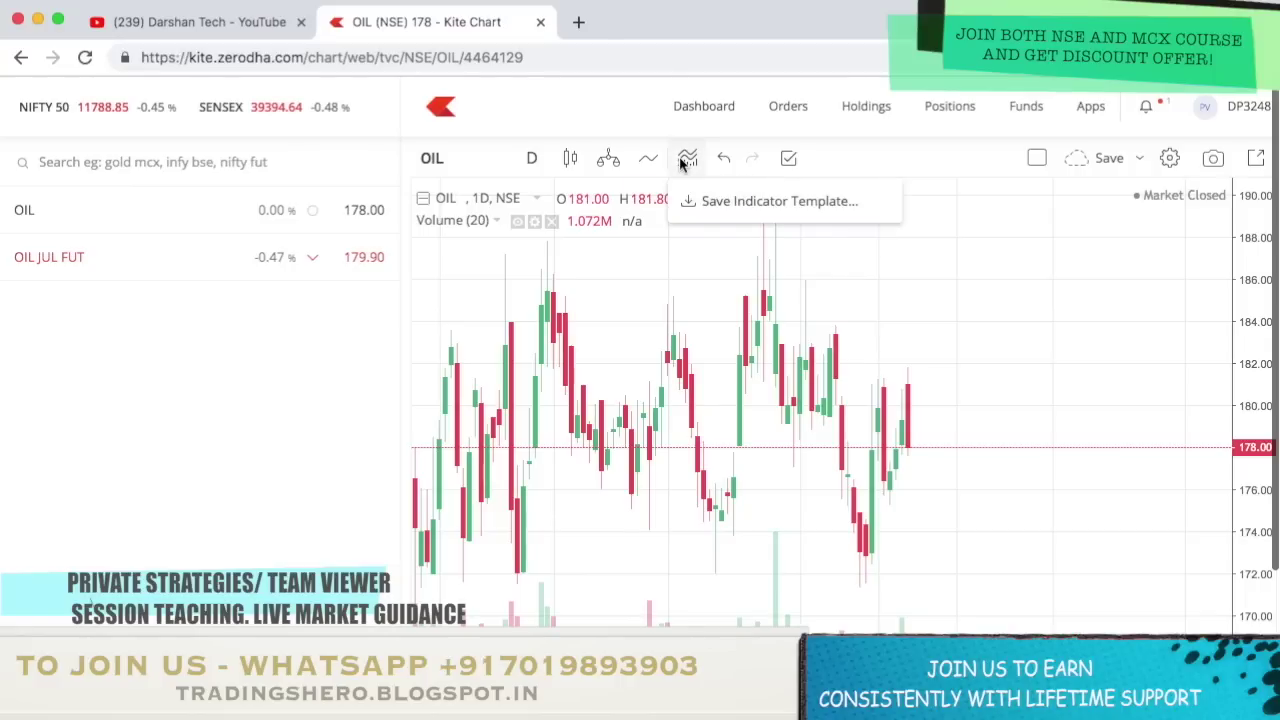
click(927, 163)
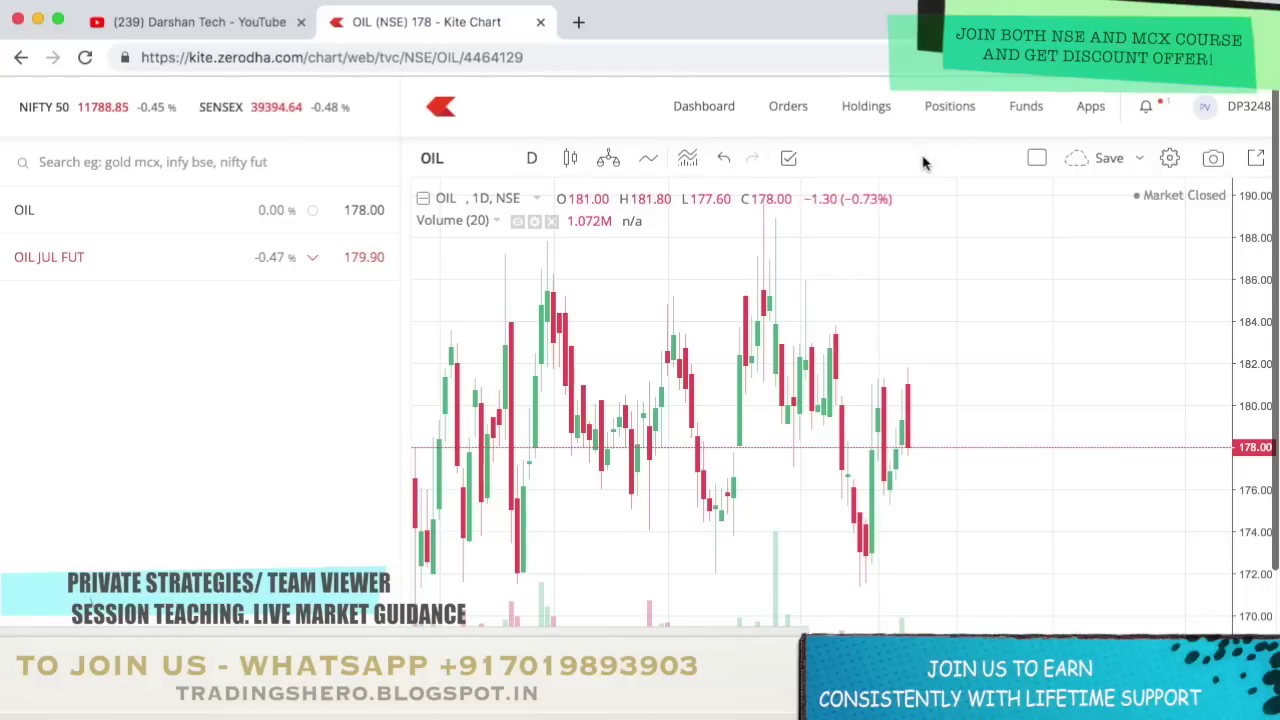
Browse the chart settings' background, timezone, price scale and candle tabs, closing without changes.
click(1170, 159)
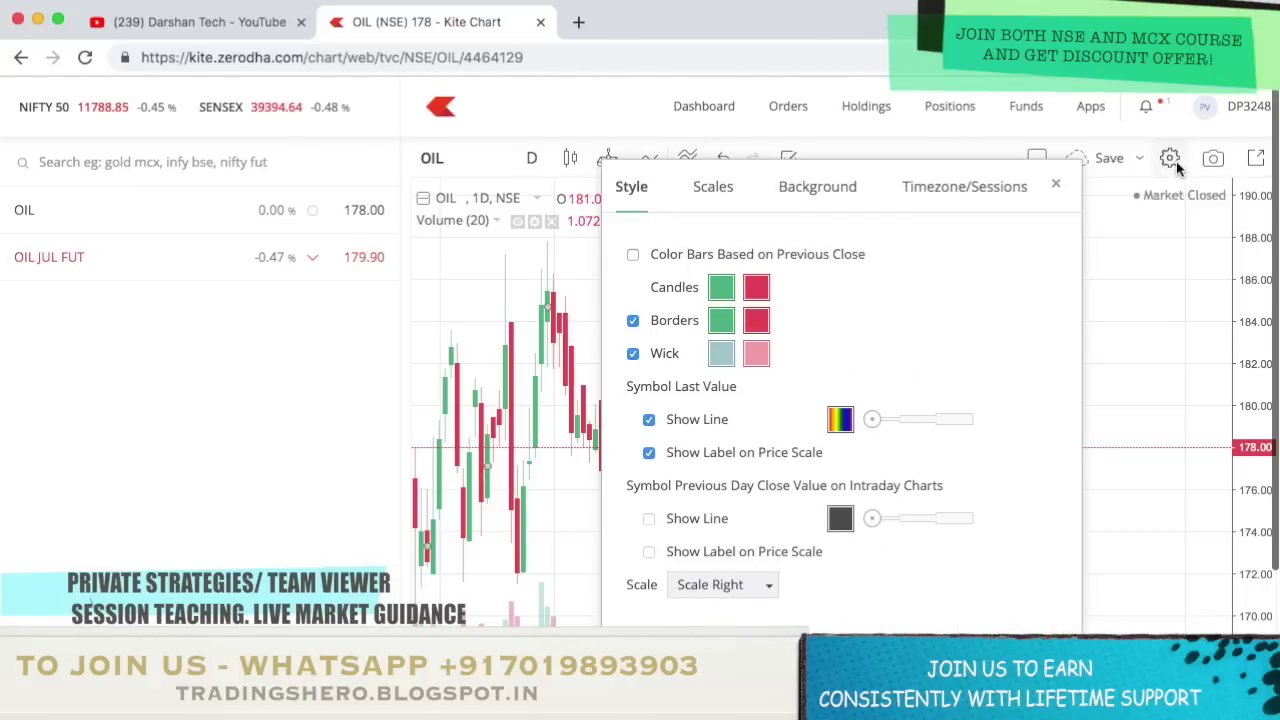
click(841, 195)
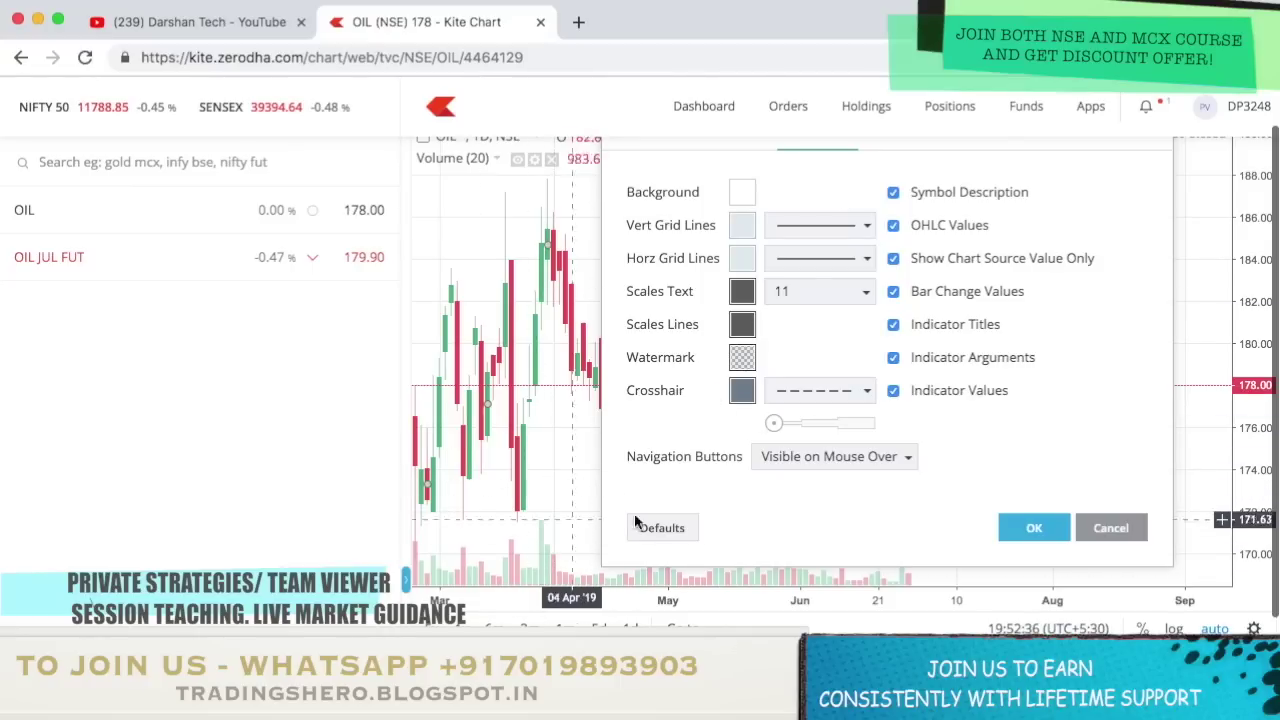
scroll(760, 456, up, 2)
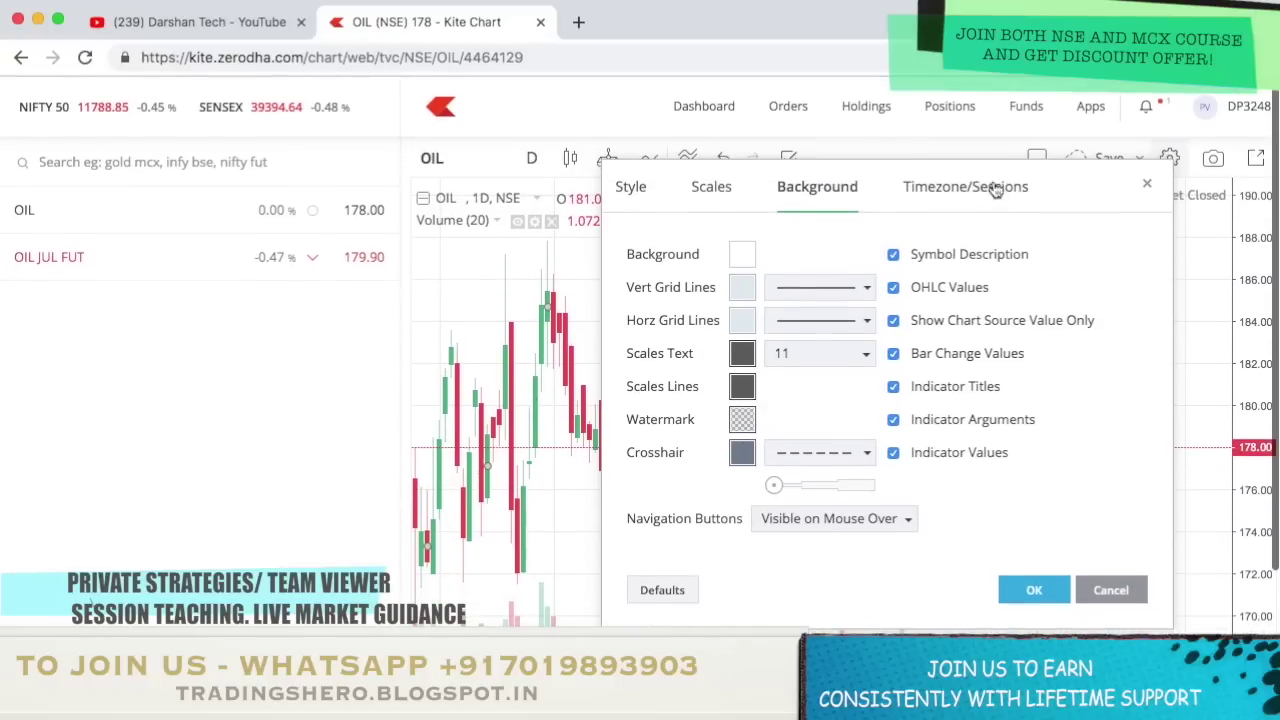
click(990, 190)
scroll(760, 400, down, 2)
scroll(583, 453, up, 3)
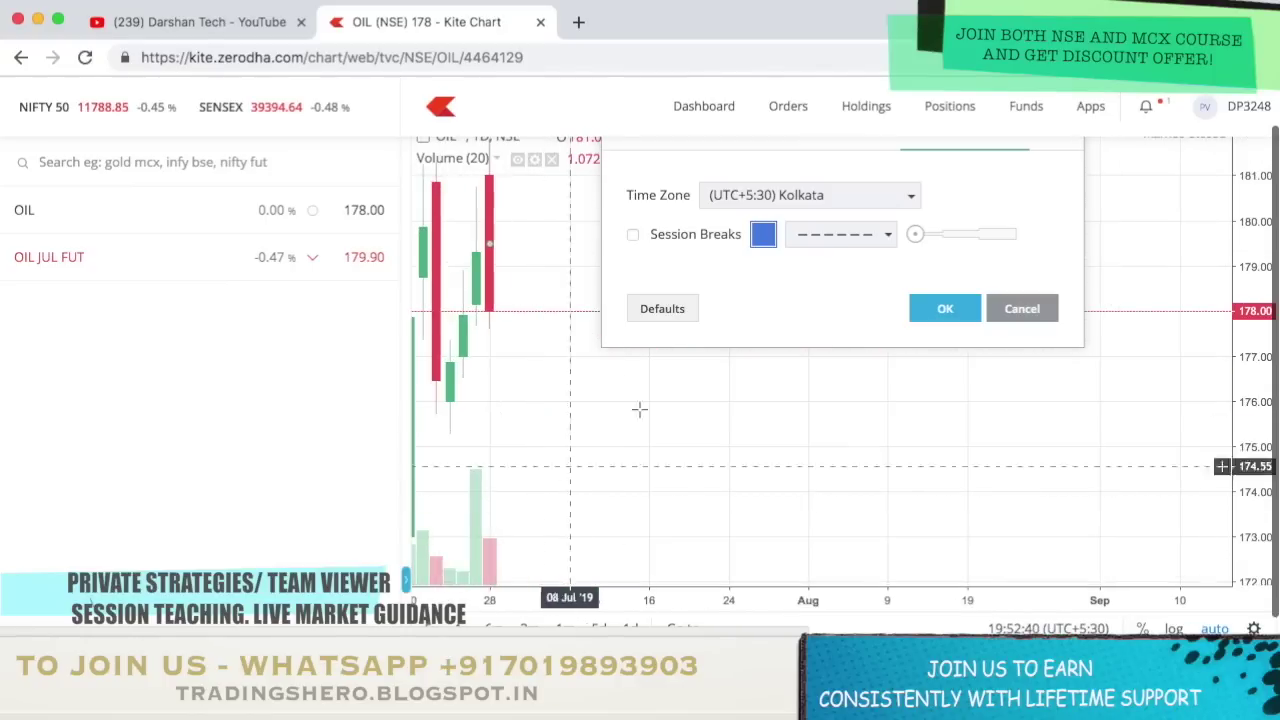
scroll(811, 227, up, 2)
click(709, 190)
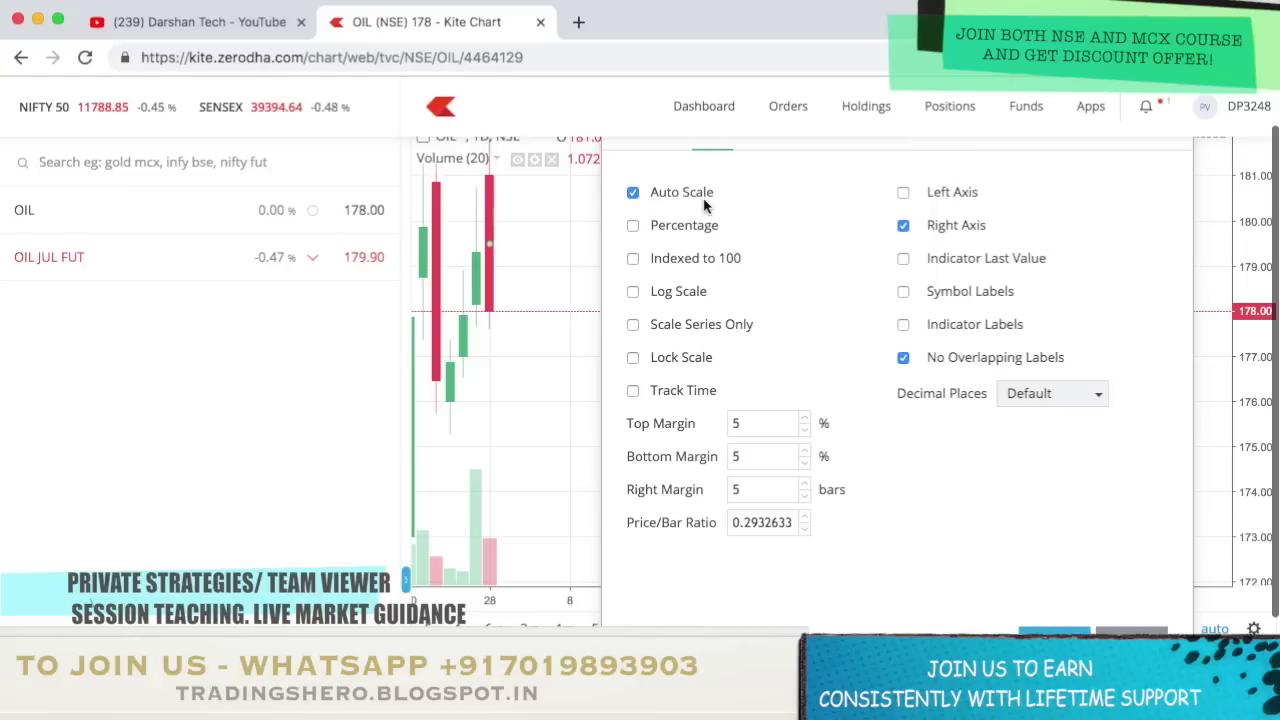
scroll(704, 205, up, 2)
click(629, 190)
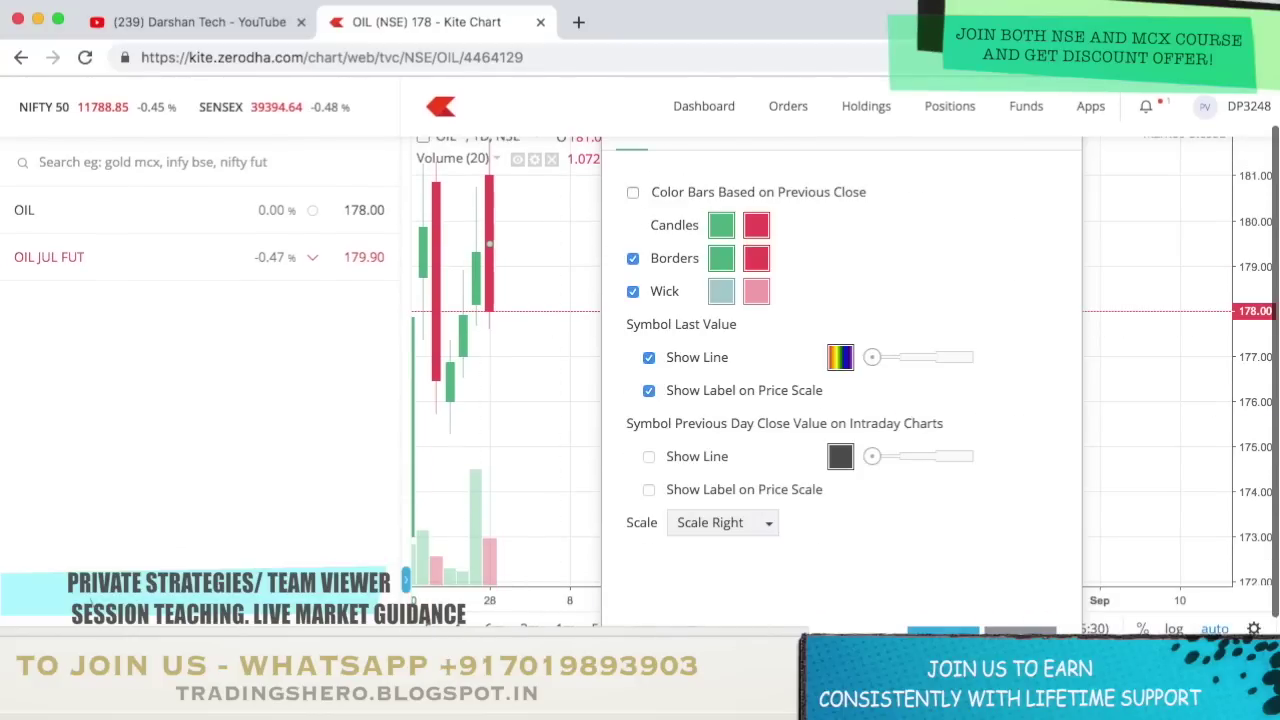
click(1020, 630)
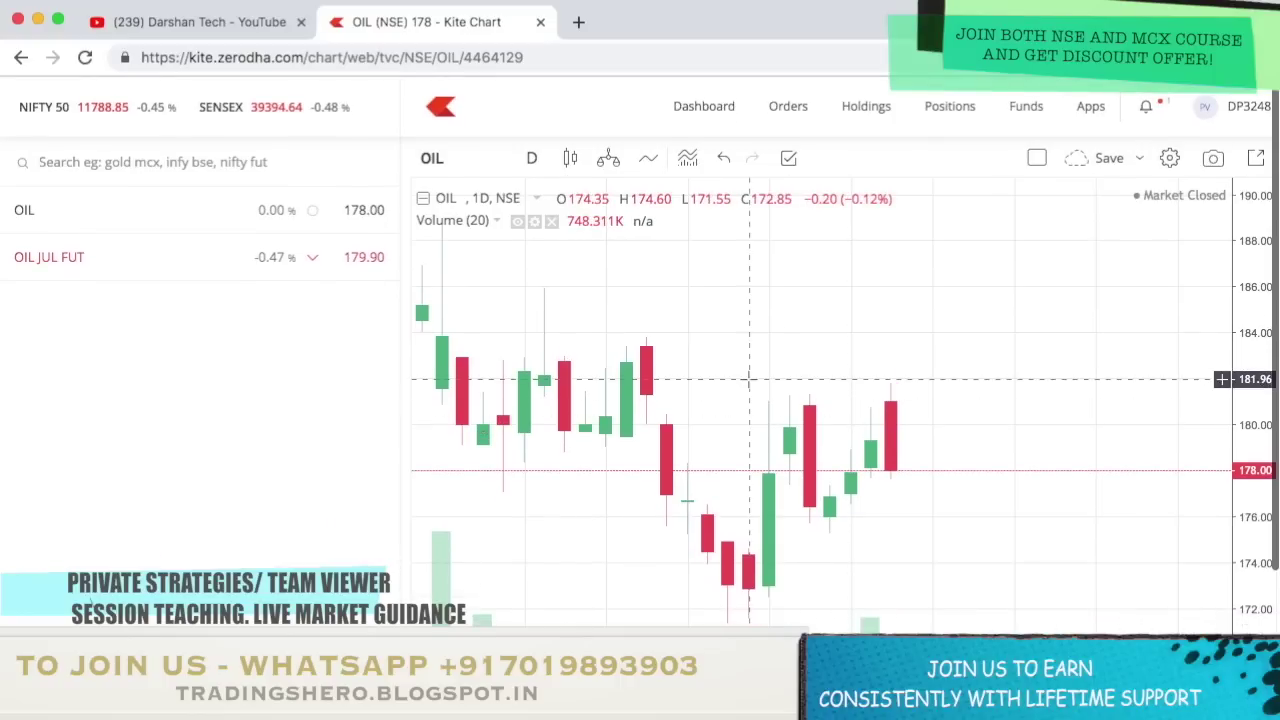
Zoom the OIL daily chart out to months of history, then partway back to a 166–190 price scale.
scroll(749, 379, down, 5)
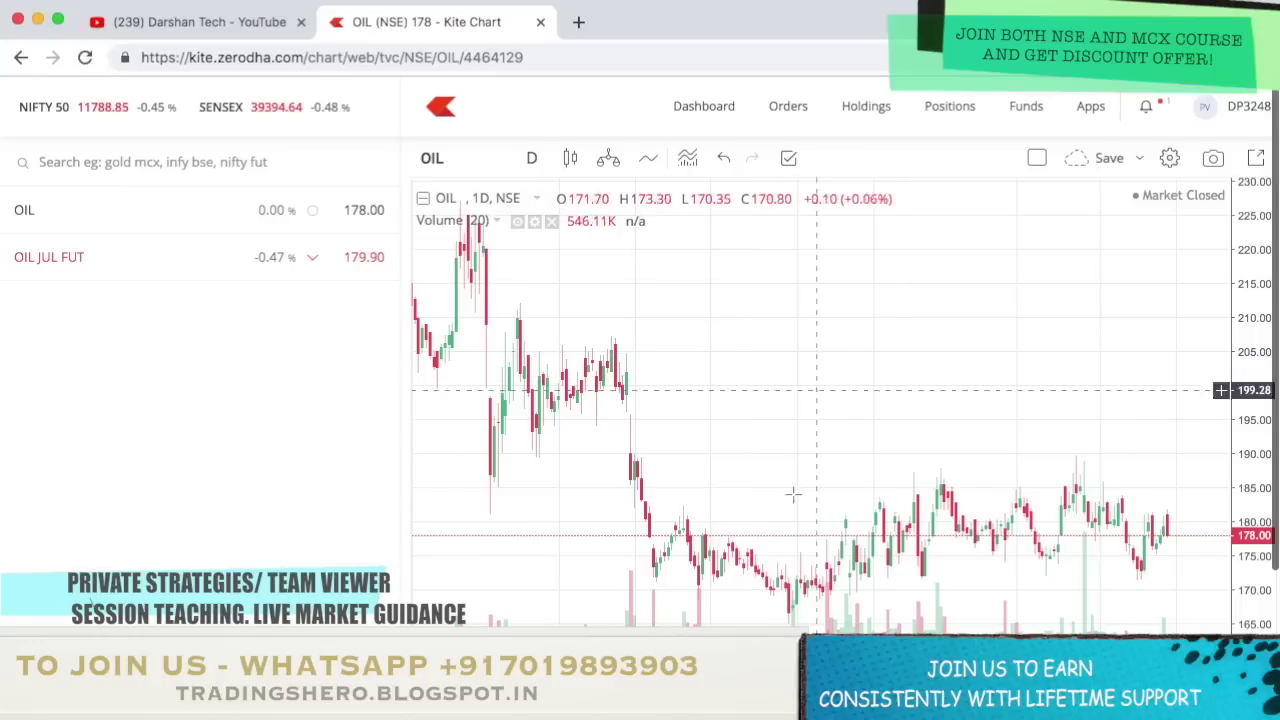
scroll(1052, 356, up, 5)
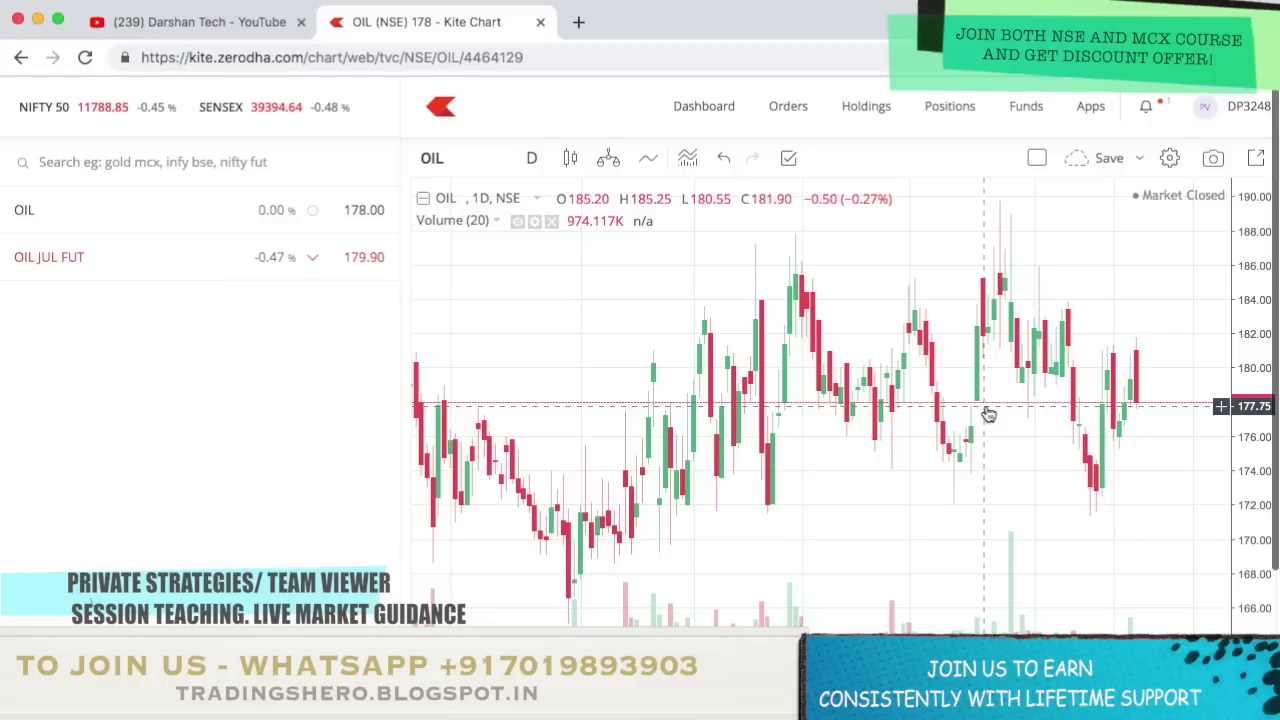
Switch to the YouTube tab, browse the channel's June-to-May uploads, then return to the top.
click(180, 22)
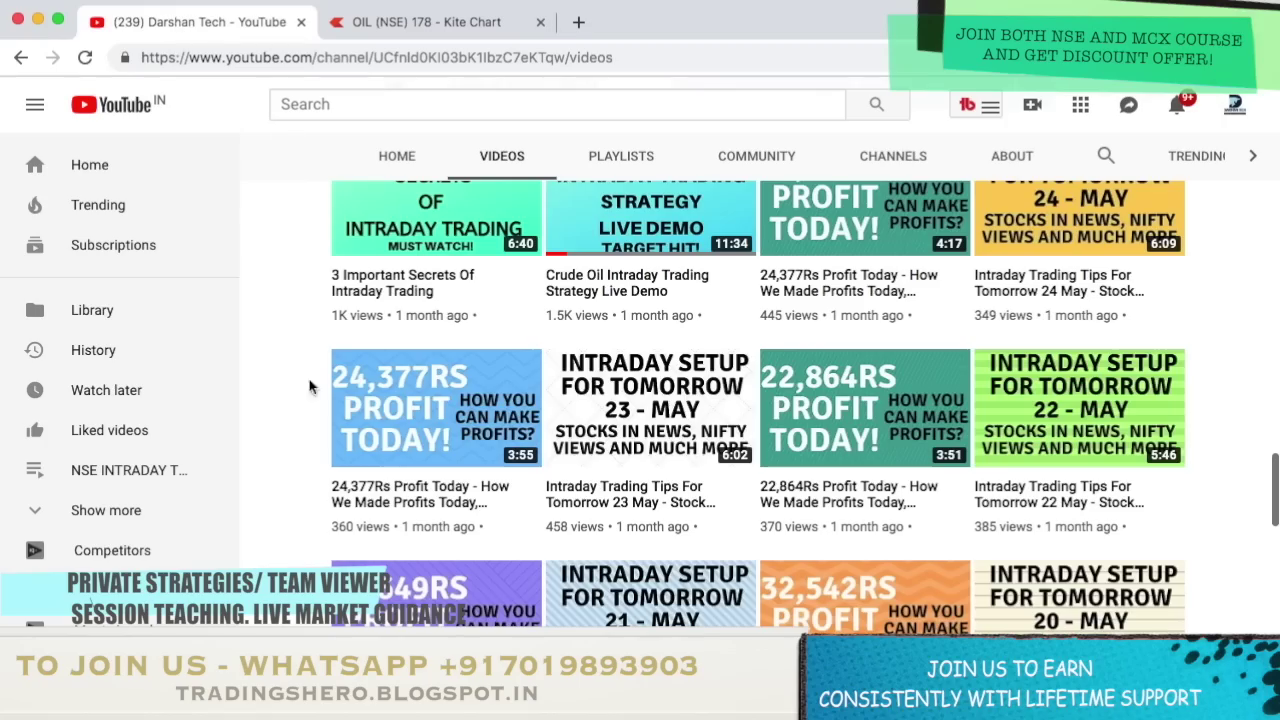
scroll(292, 492, down, 2)
scroll(292, 492, up, 15)
scroll(292, 492, up, 10)
scroll(292, 492, up, 3)
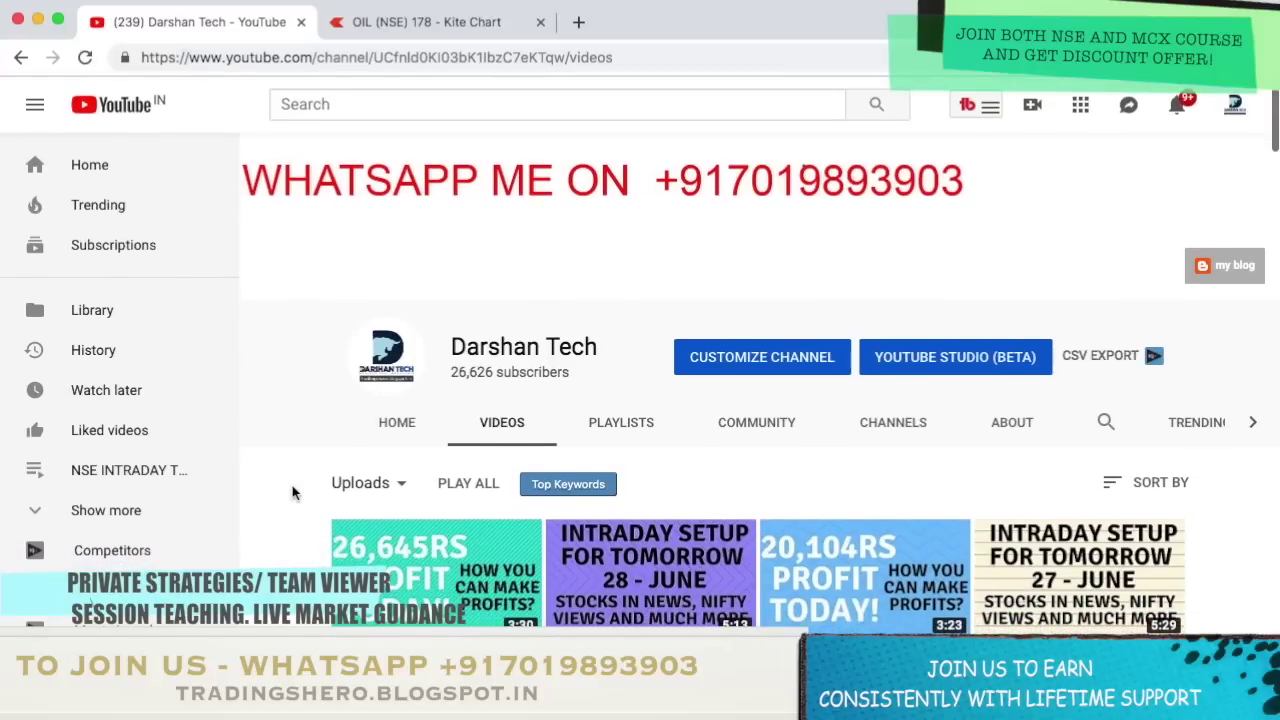
scroll(754, 400, down, 4)
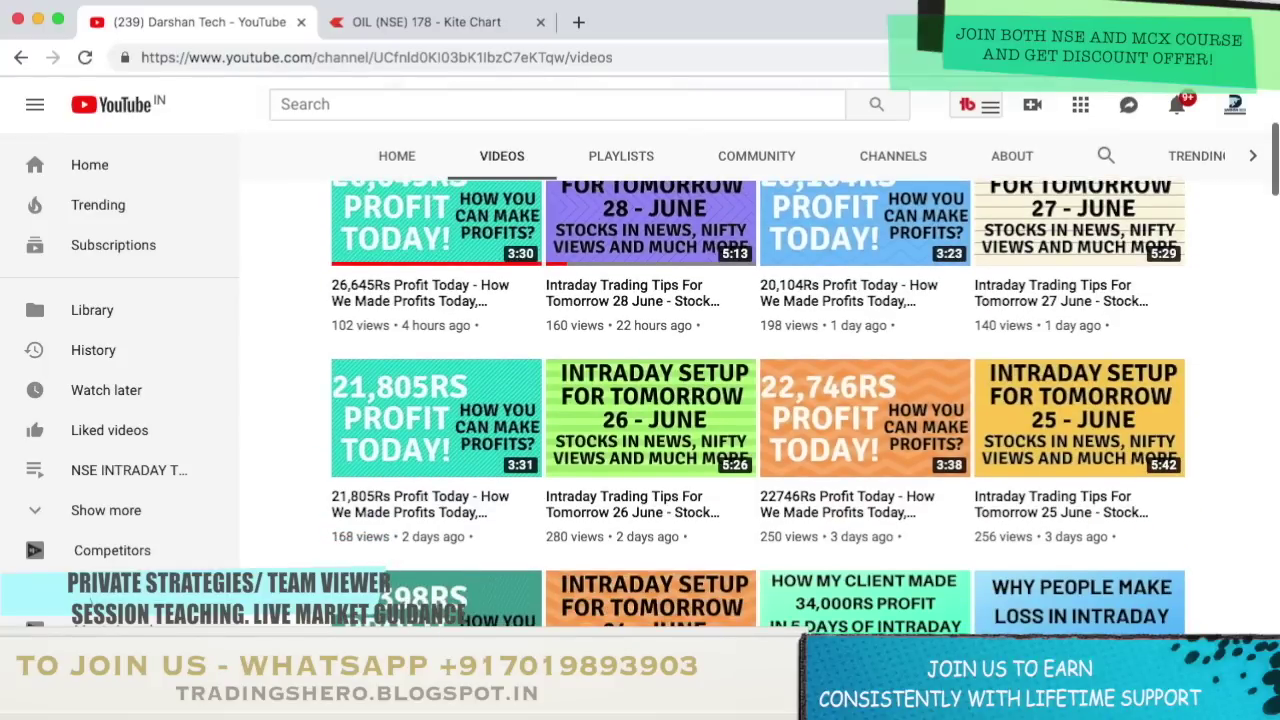
scroll(758, 400, down, 9)
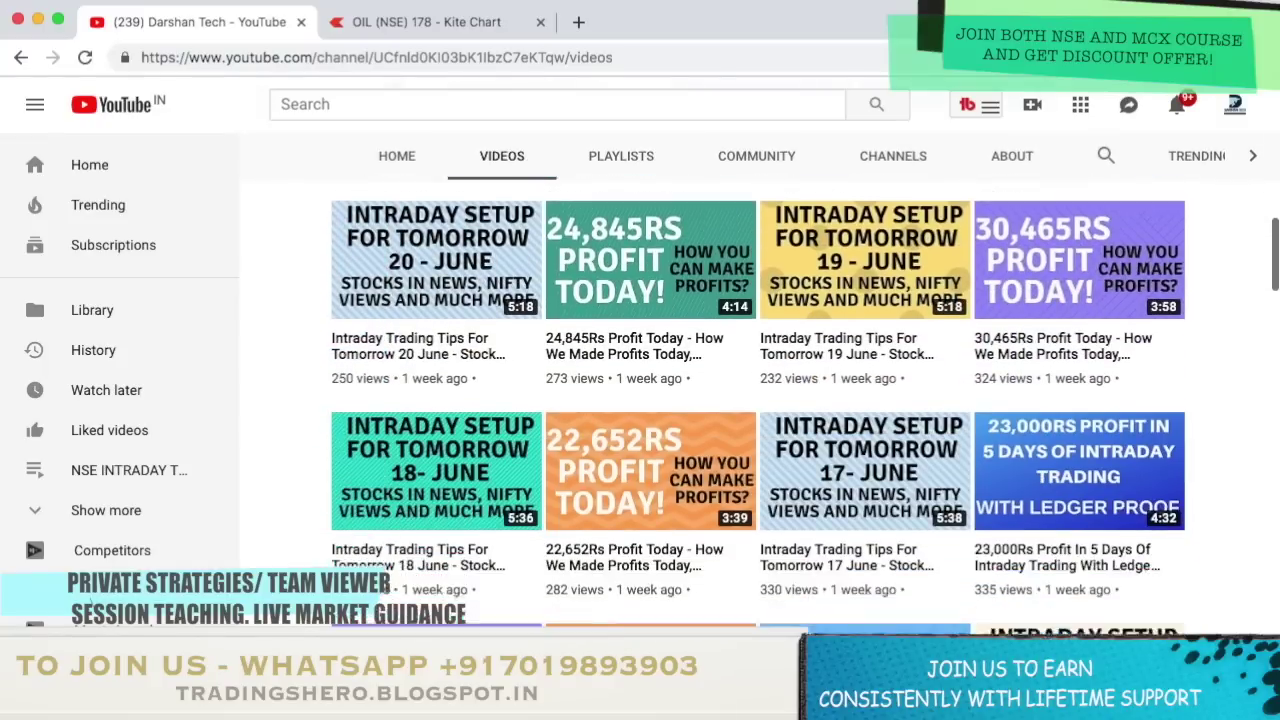
scroll(758, 400, down, 6)
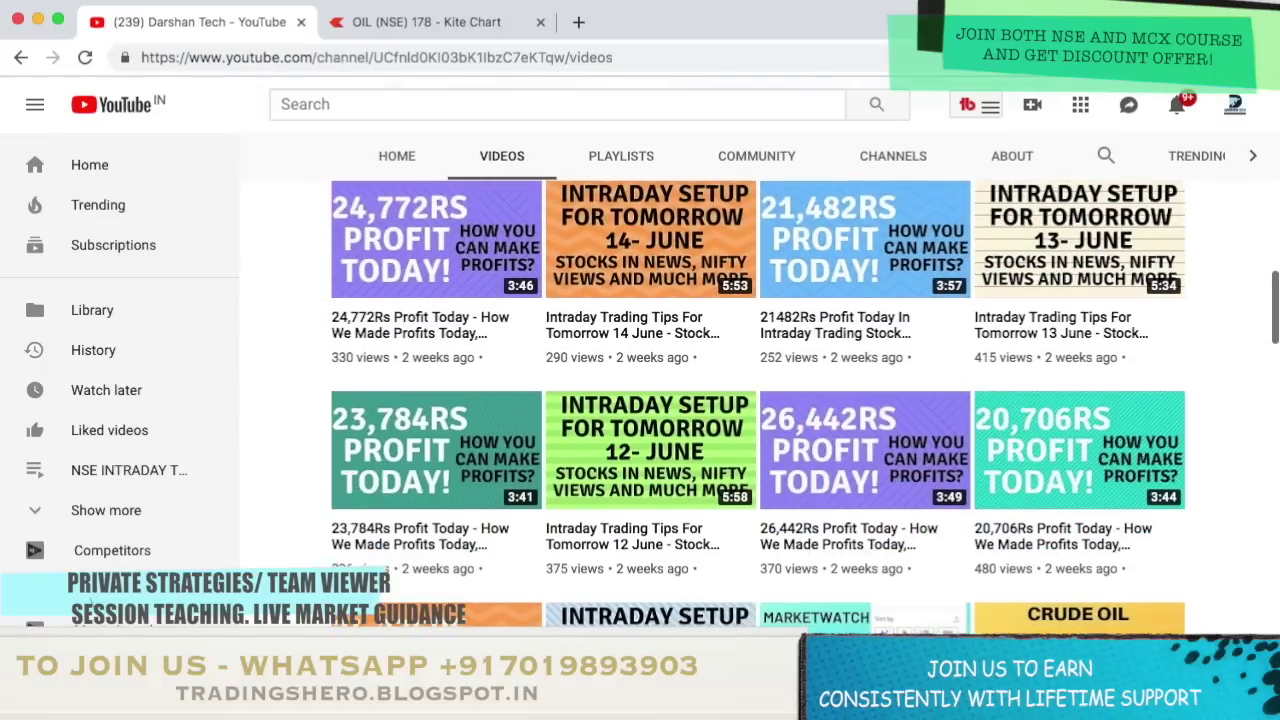
scroll(758, 400, down, 9)
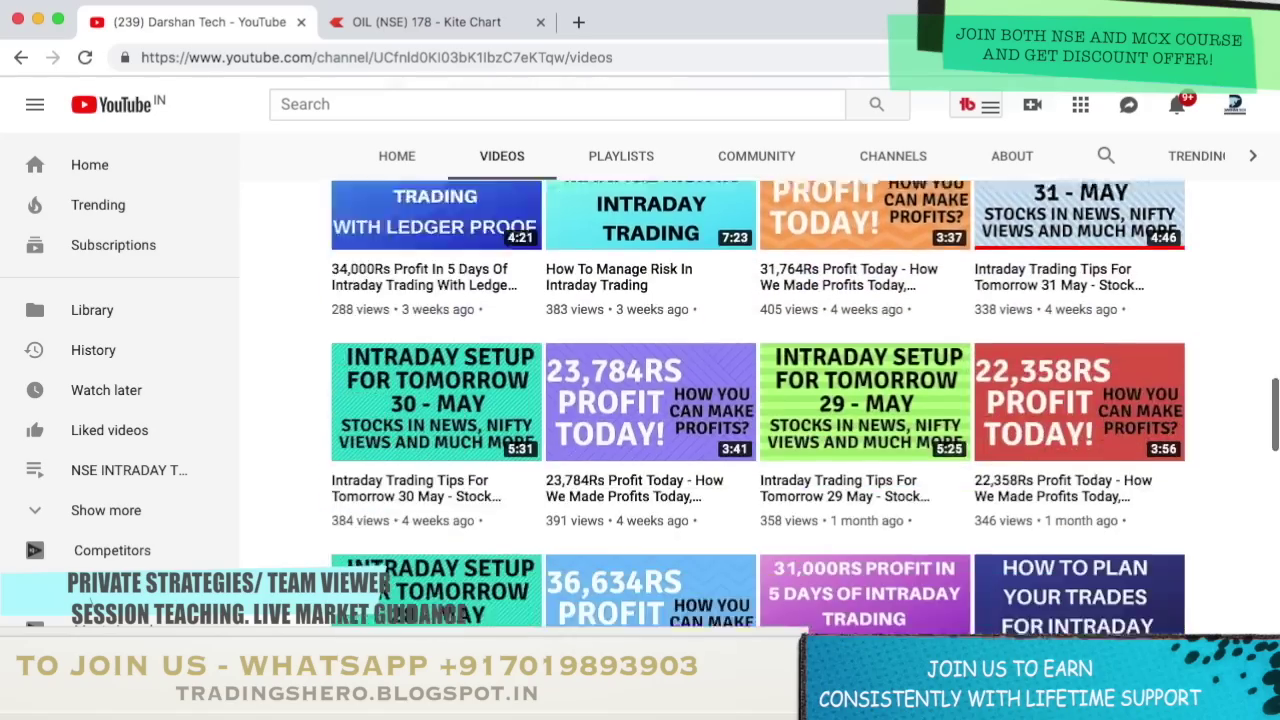
key(Home)
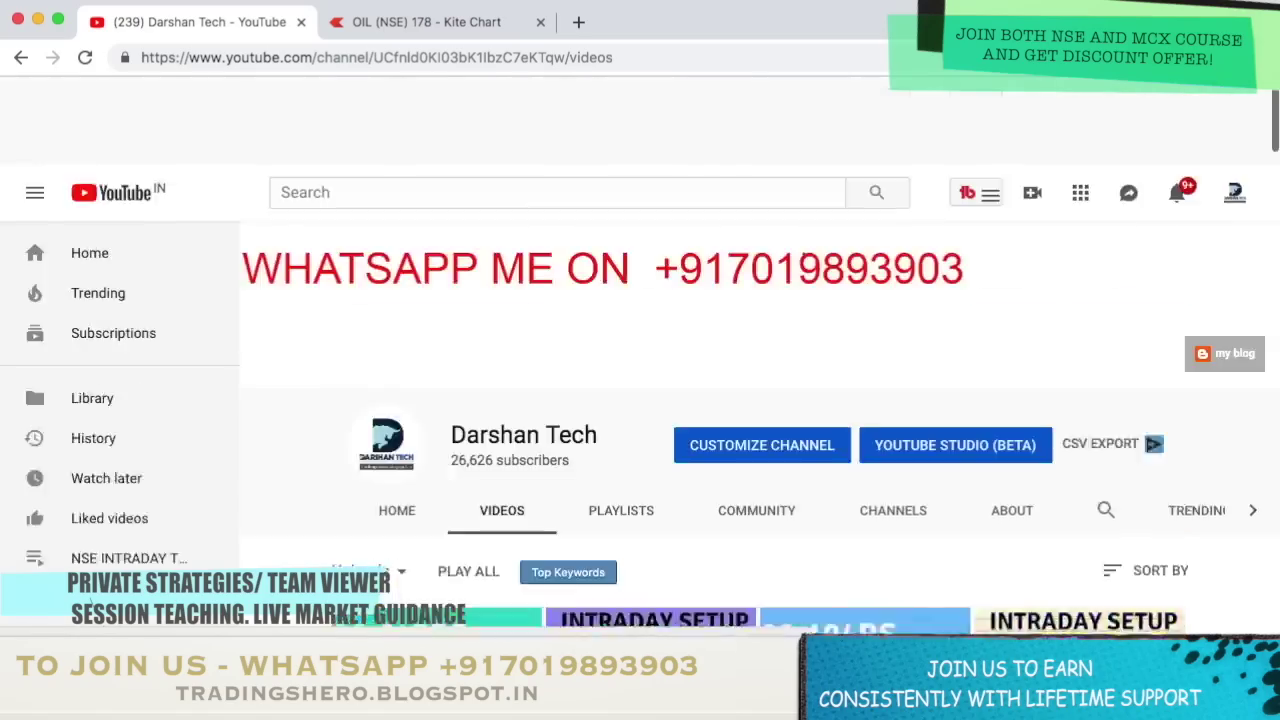